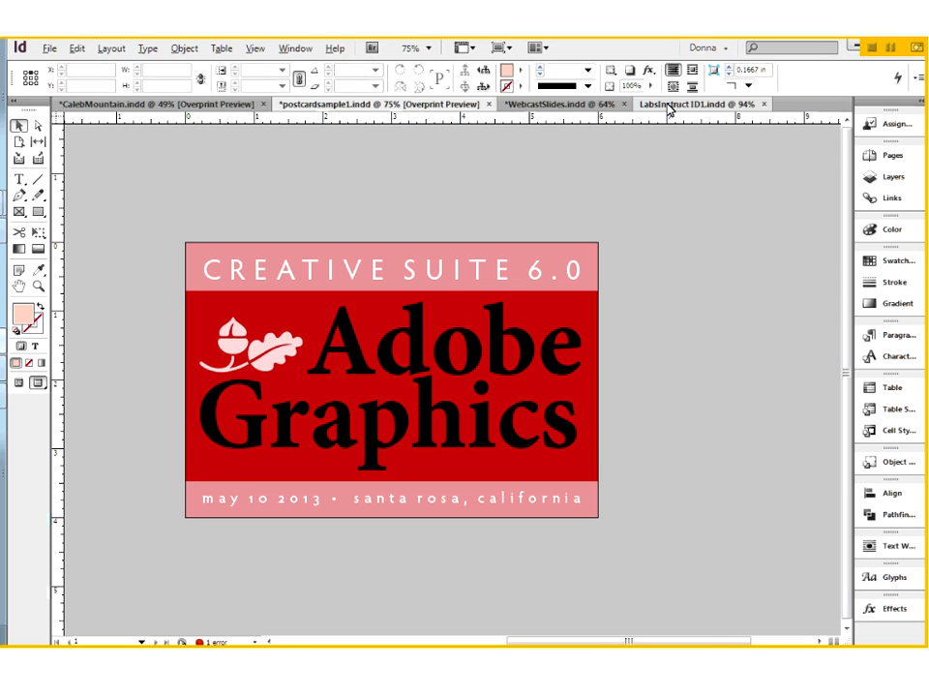
# - Read the Part 1 CMYK postcard instructions in the LabsInstruct ID1 document, down to the Normal and Bleed view examples
pyautogui.click(668, 104)
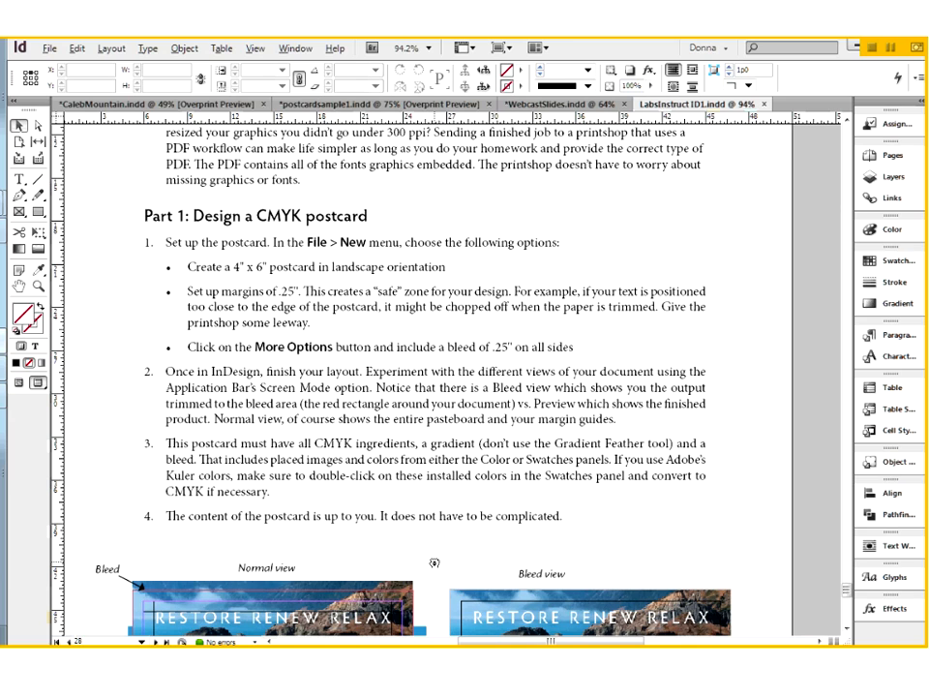
pyautogui.moveTo(434, 562); pyautogui.dragTo(424, 600)
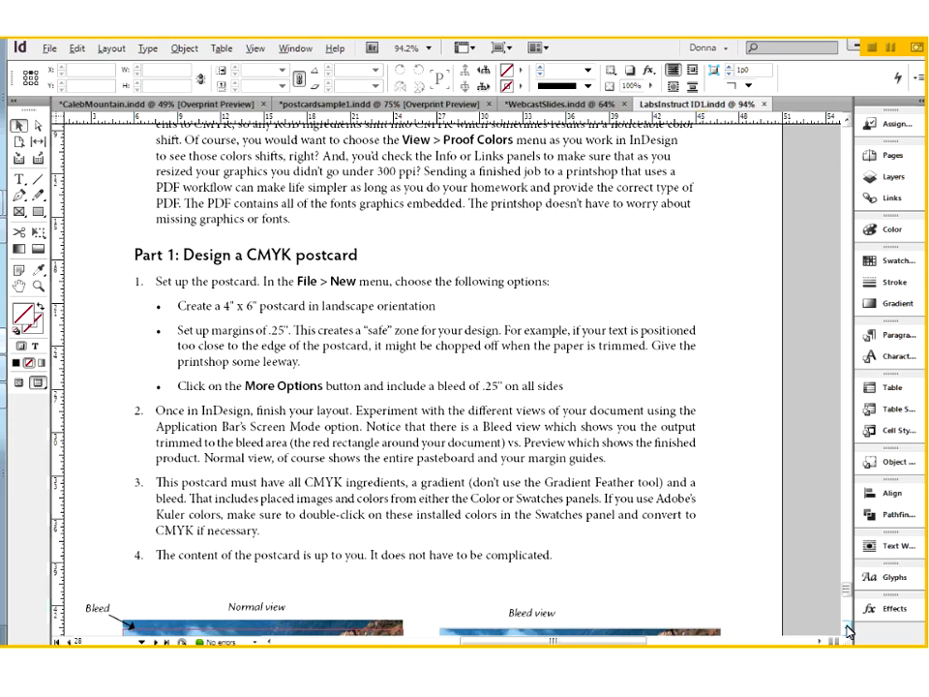
pyautogui.scroll(-5, 480, 606)
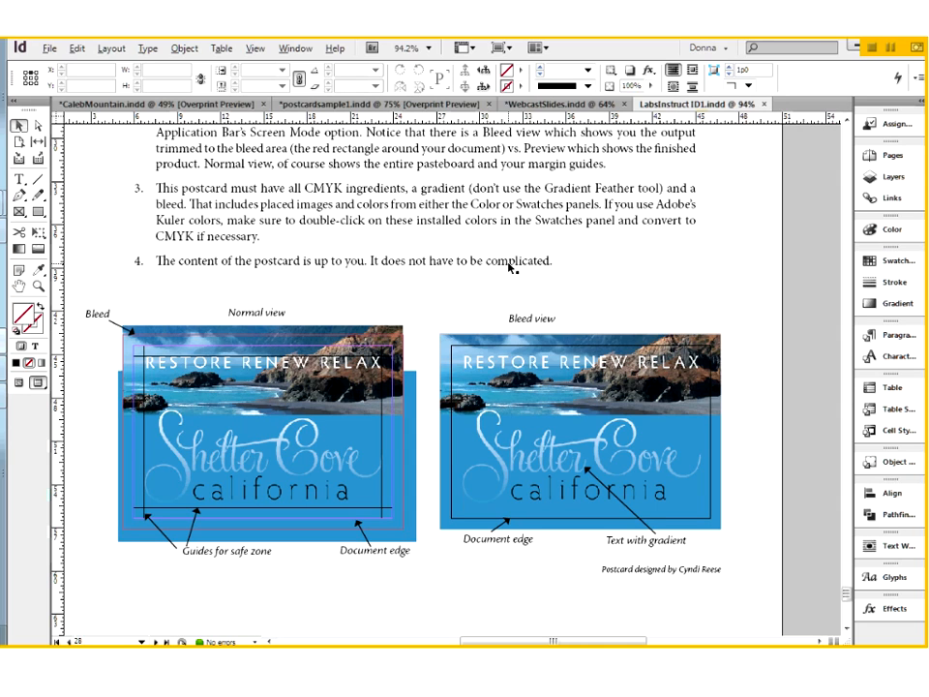
# - Switch to the postcardsample1 document and inspect how far the large red frame extends beyond the postcard edges
pyautogui.click(368, 104)
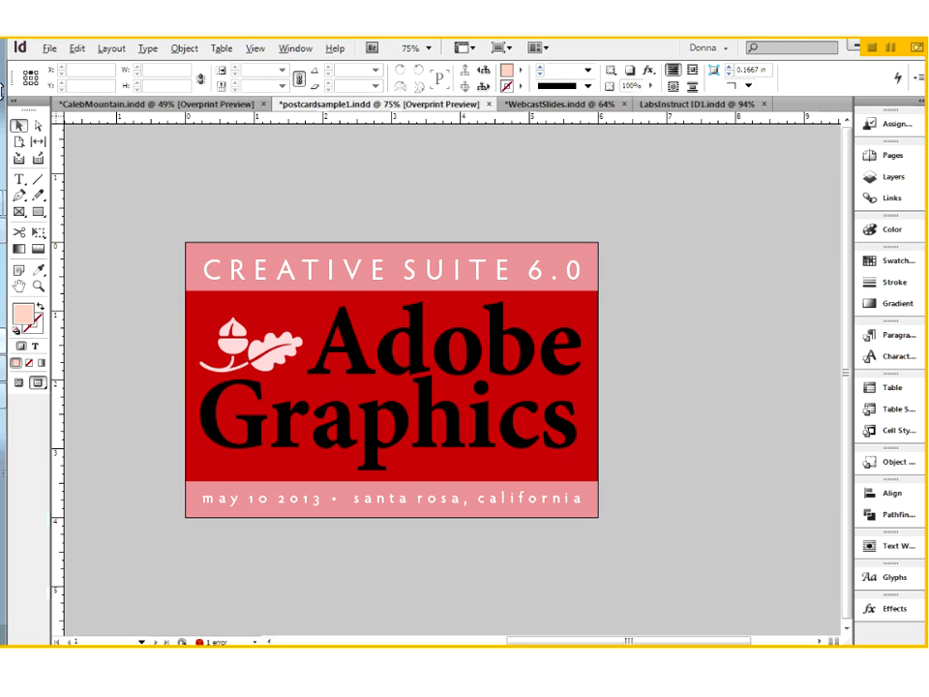
pyautogui.click(316, 325)
pyautogui.click(246, 303)
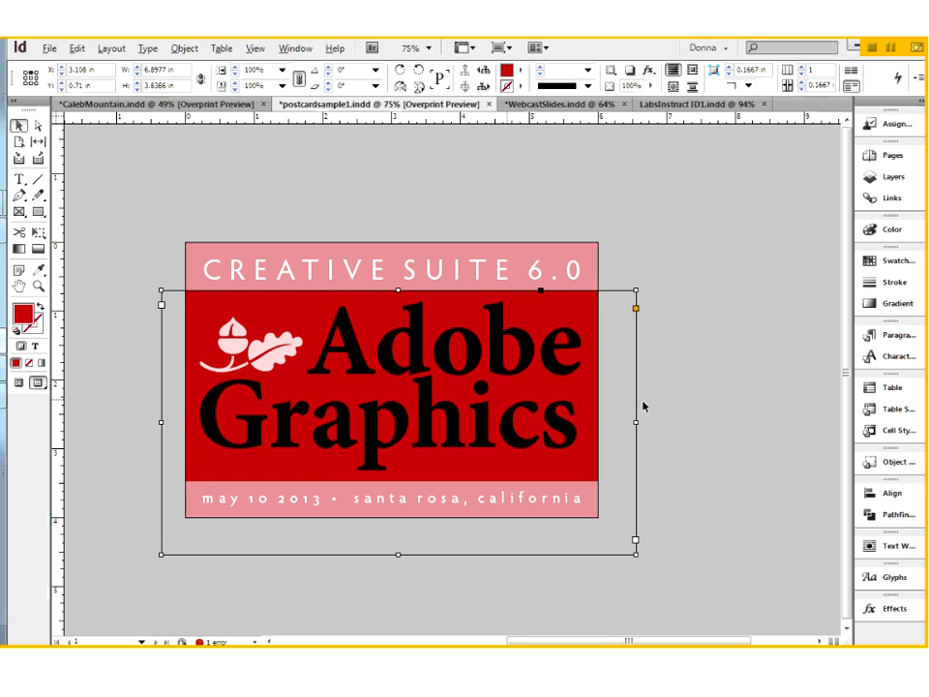
pyautogui.click(677, 394)
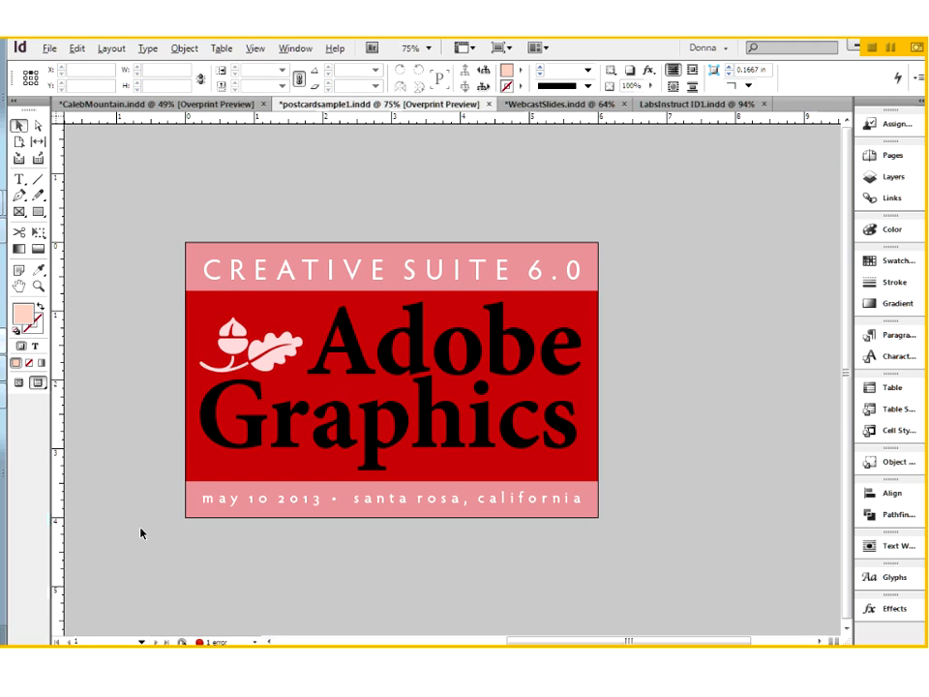
# - Consult the Part 2 spot color instructions in LabsInstruct ID1, and show the postcardsample1 document in Normal screen mode
pyautogui.click(667, 107)
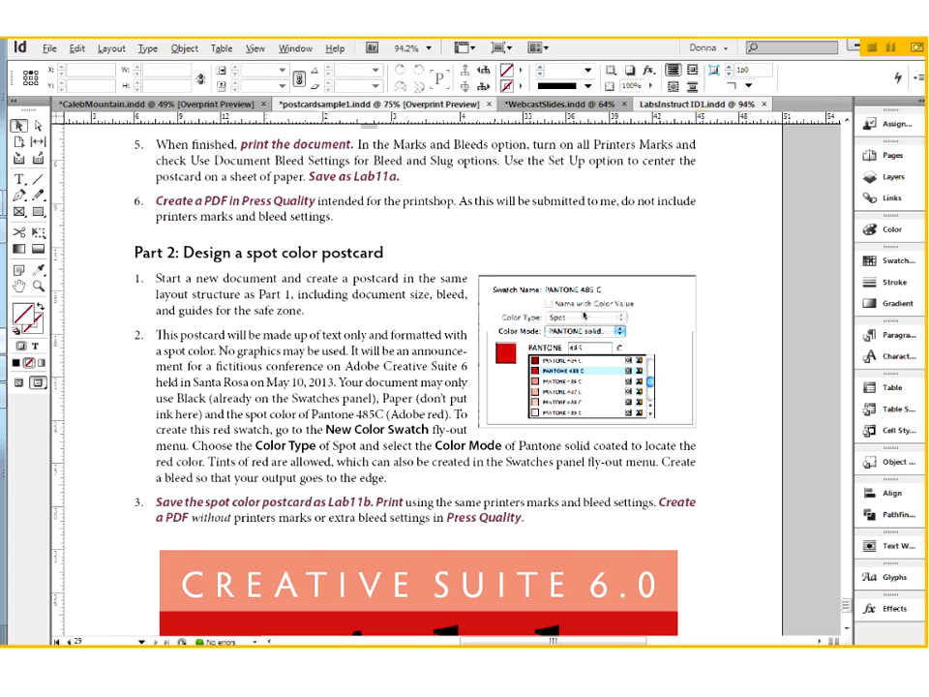
pyautogui.click(367, 104)
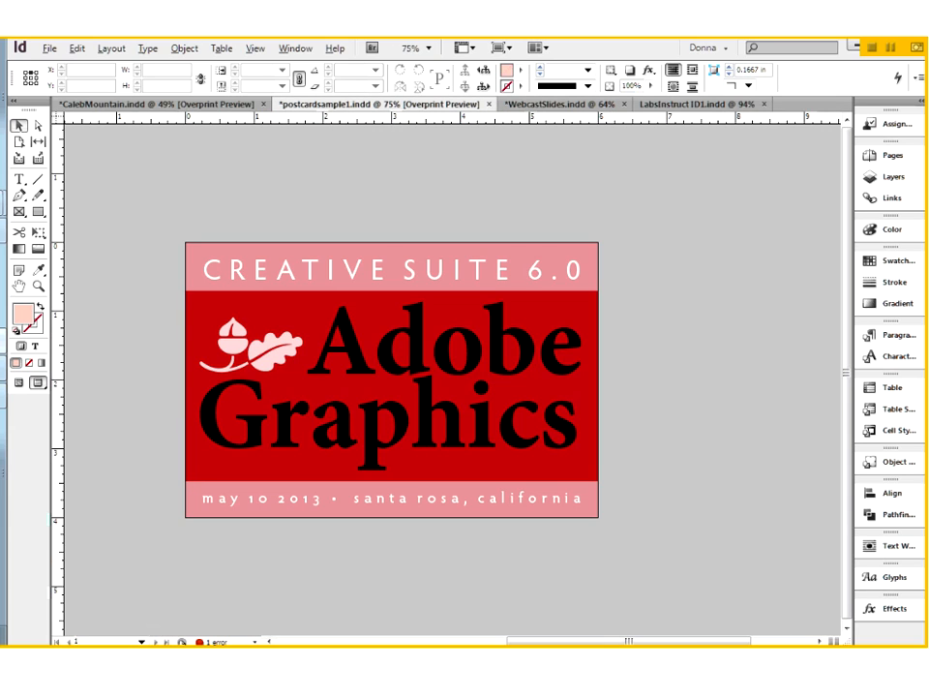
pyautogui.click(19, 383)
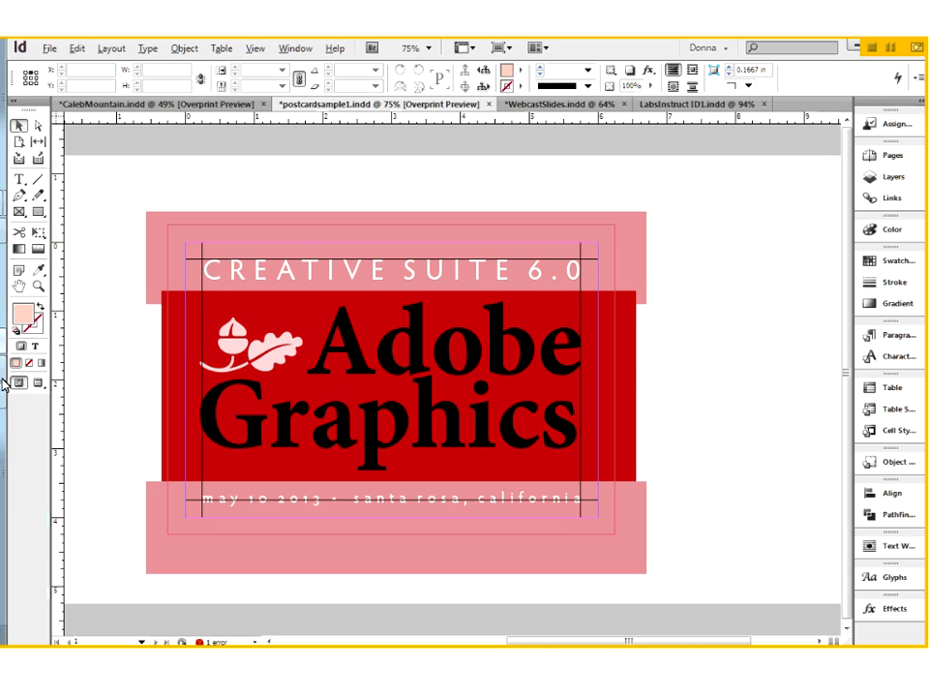
# - Show the document's swatches and examine which swatch and tint the red frame and the upper pink band use
pyautogui.click(624, 368)
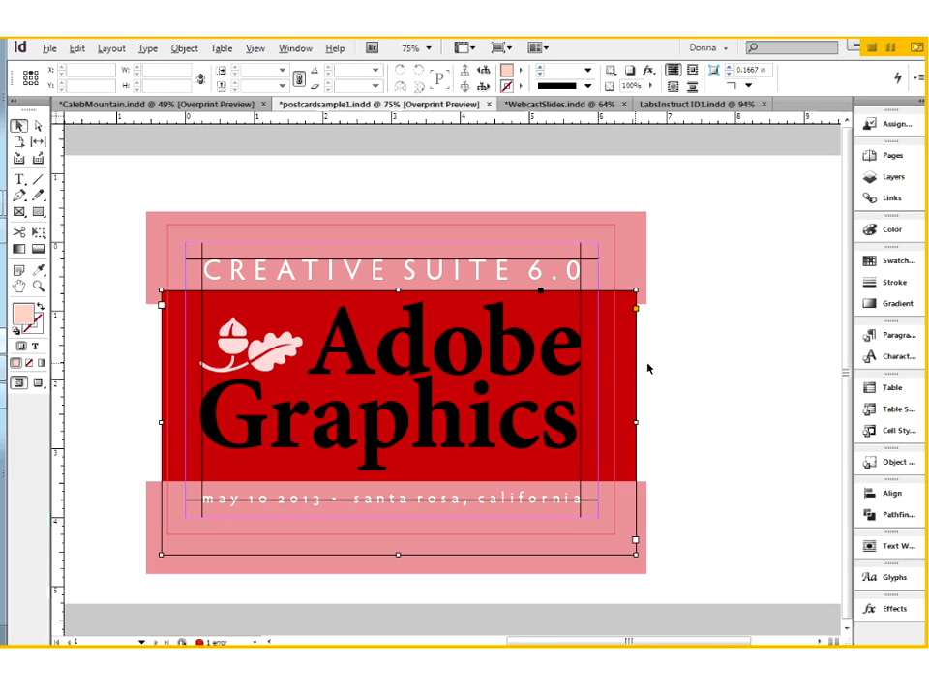
pyautogui.click(715, 332)
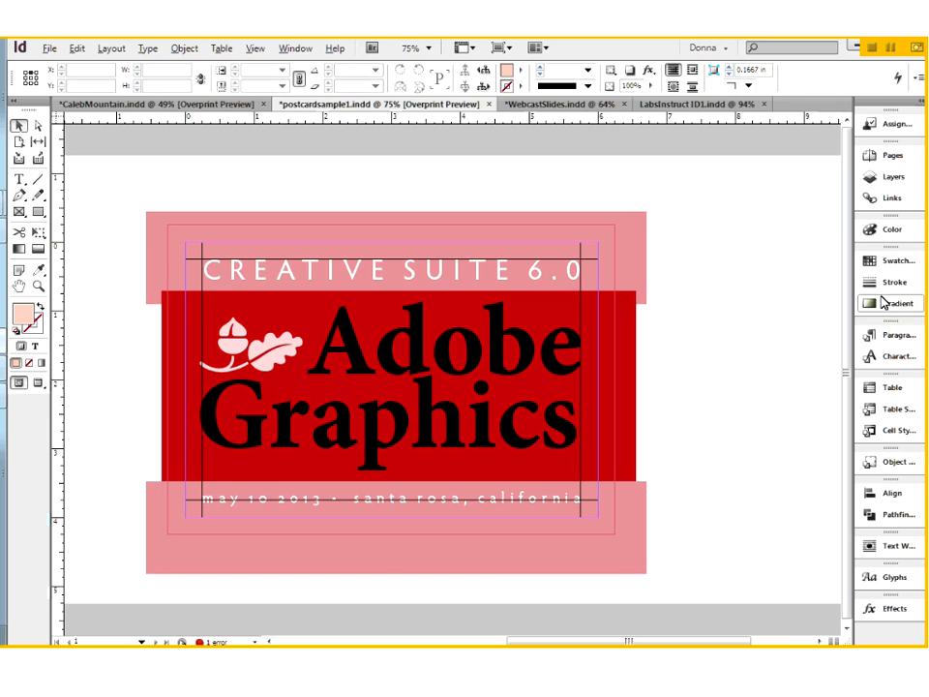
pyautogui.click(884, 262)
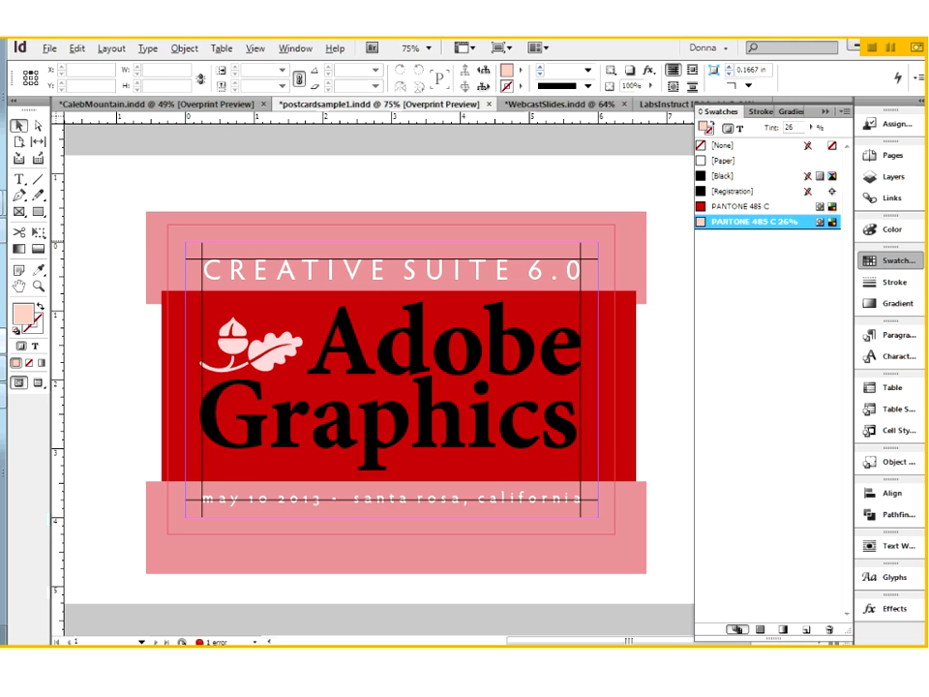
pyautogui.click(630, 343)
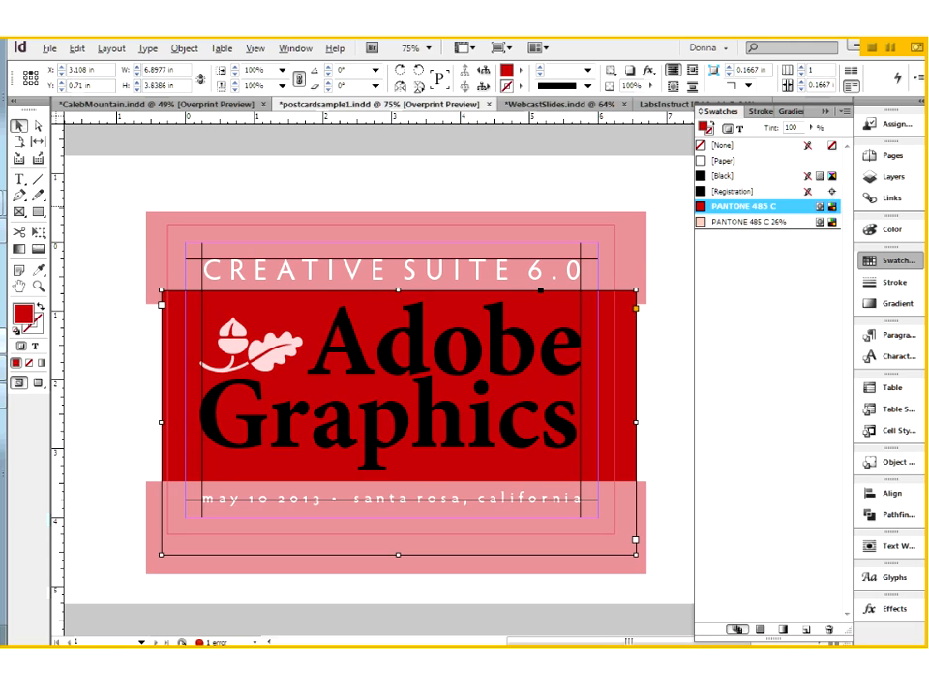
pyautogui.click(634, 257)
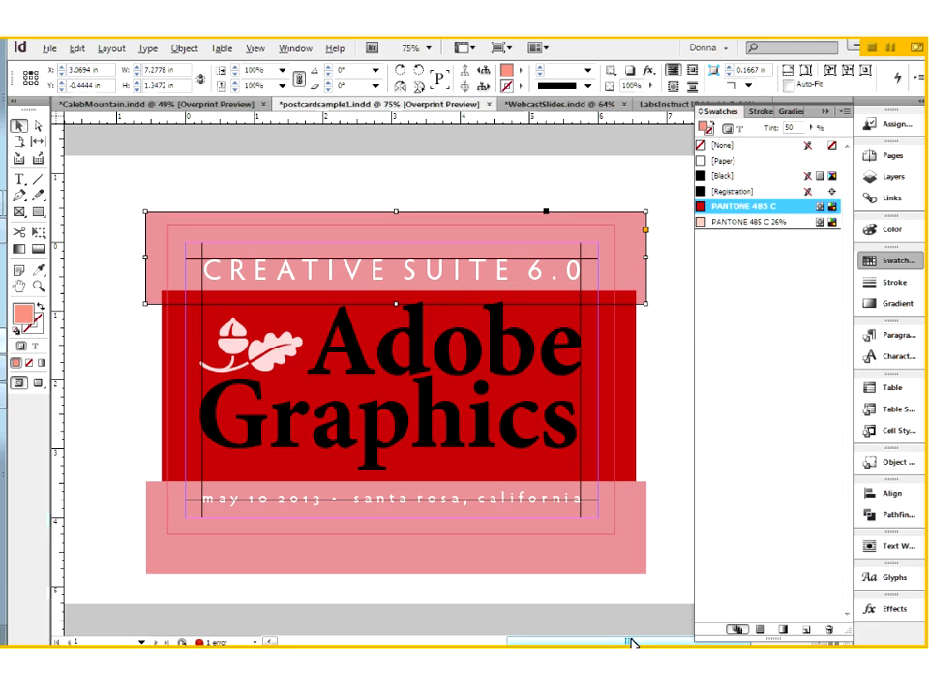
pyautogui.moveTo(631, 642); pyautogui.dragTo(647, 643)
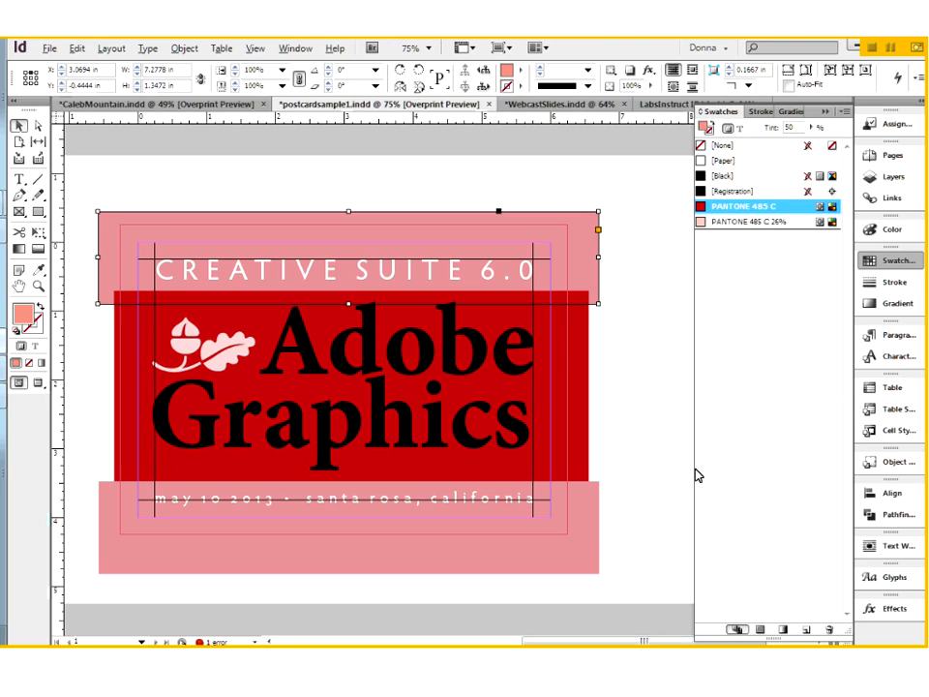
pyautogui.click(622, 354)
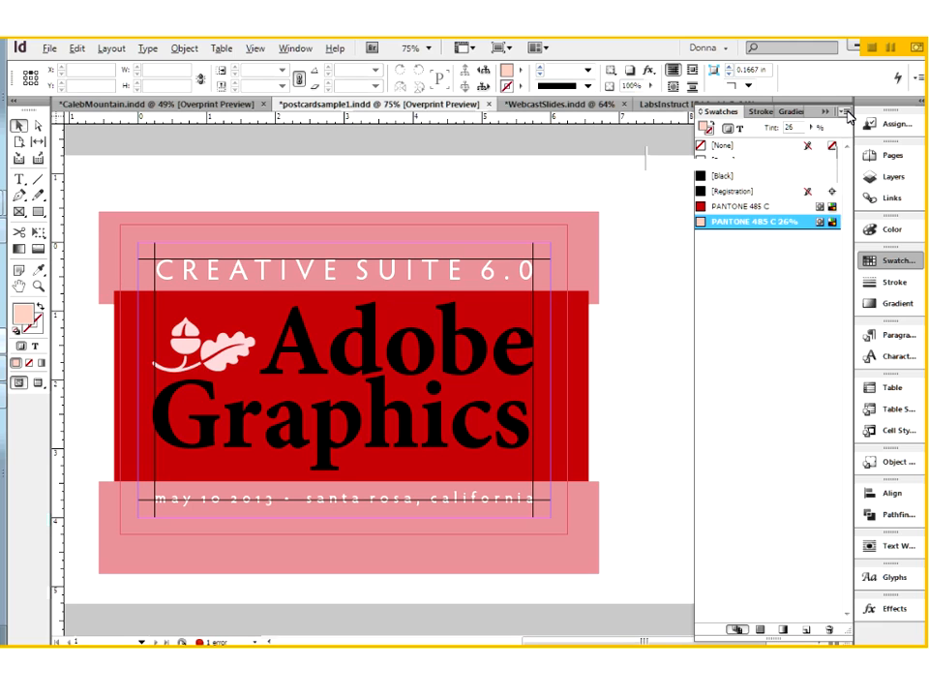
# - Review the available swatch commands and recheck the tint applied to the upper pink band
pyautogui.click(844, 113)
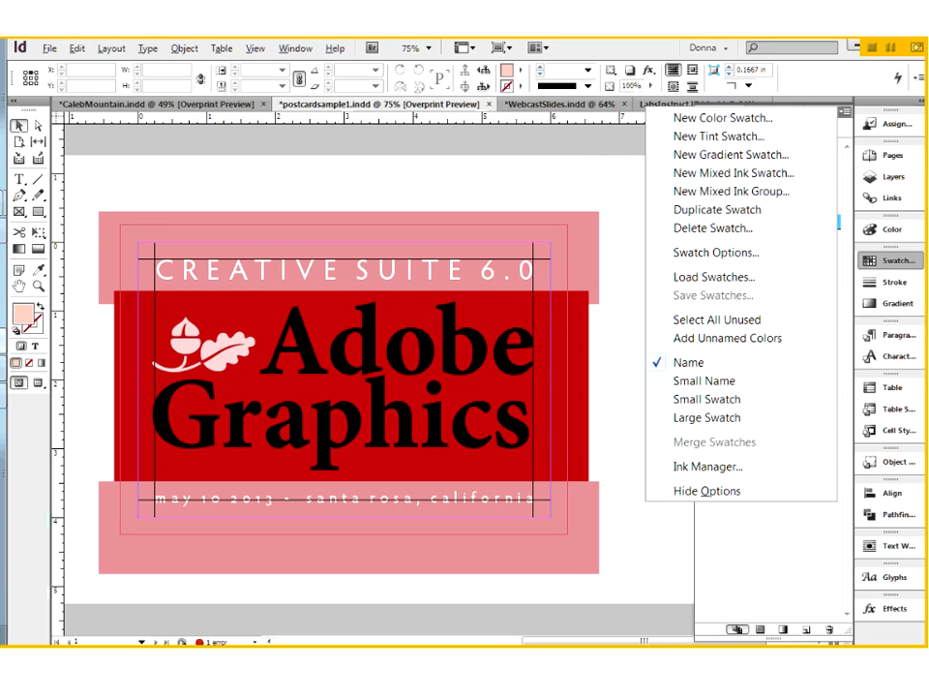
pyautogui.click(616, 209)
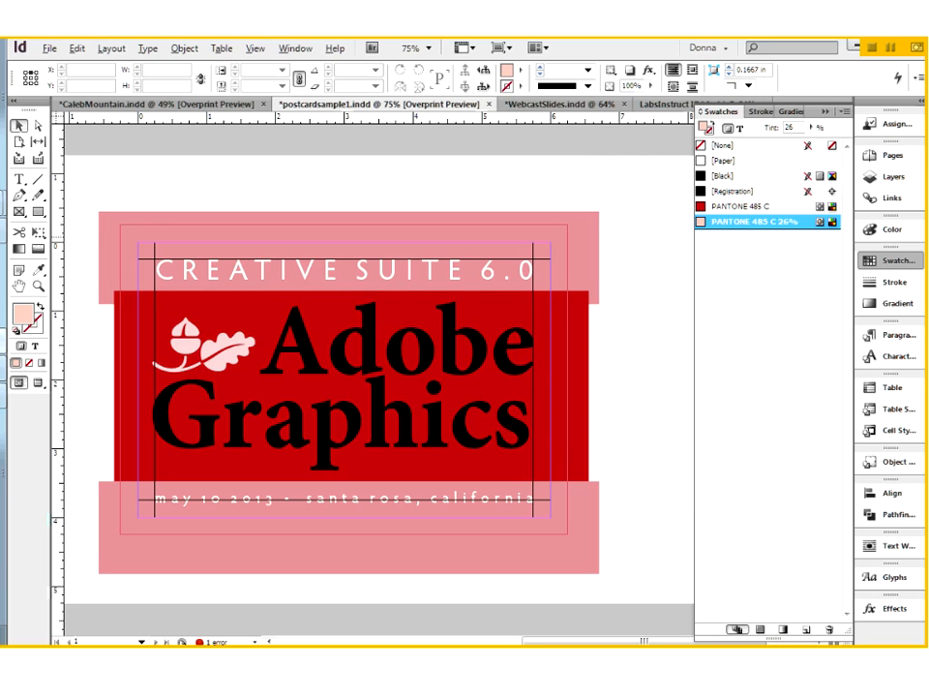
pyautogui.click(577, 265)
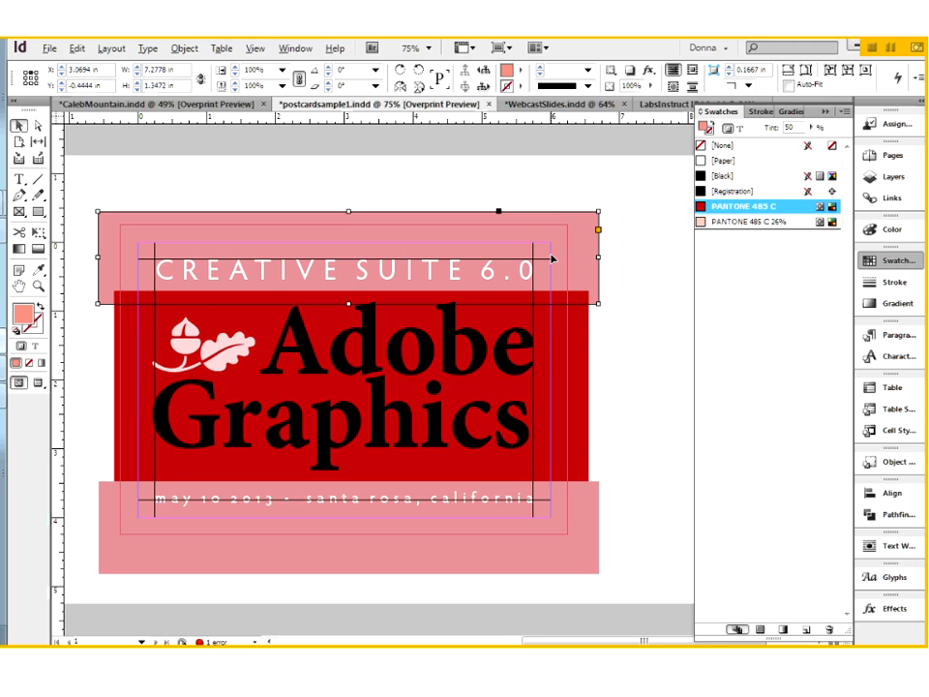
pyautogui.click(635, 263)
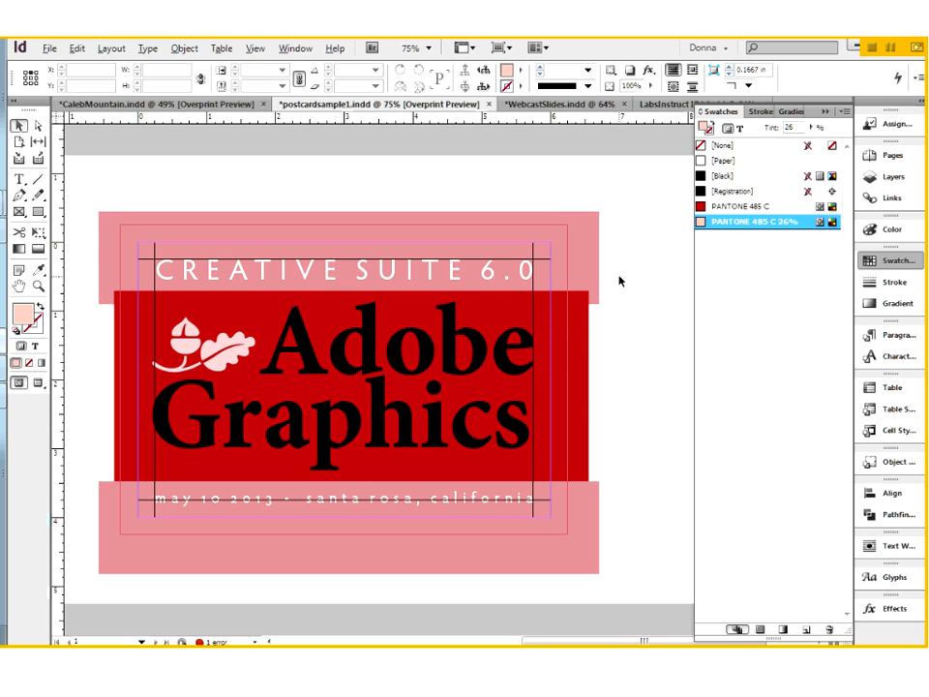
# - Start a new color swatch with color type Spot and color mode PANTONE+ Solid Coated
pyautogui.click(847, 114)
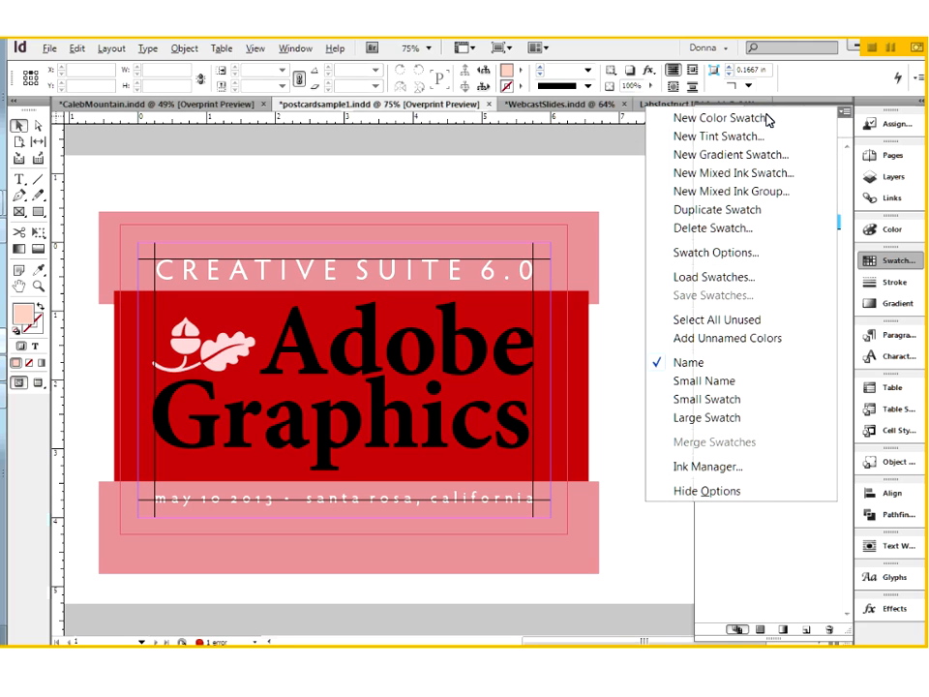
pyautogui.click(721, 117)
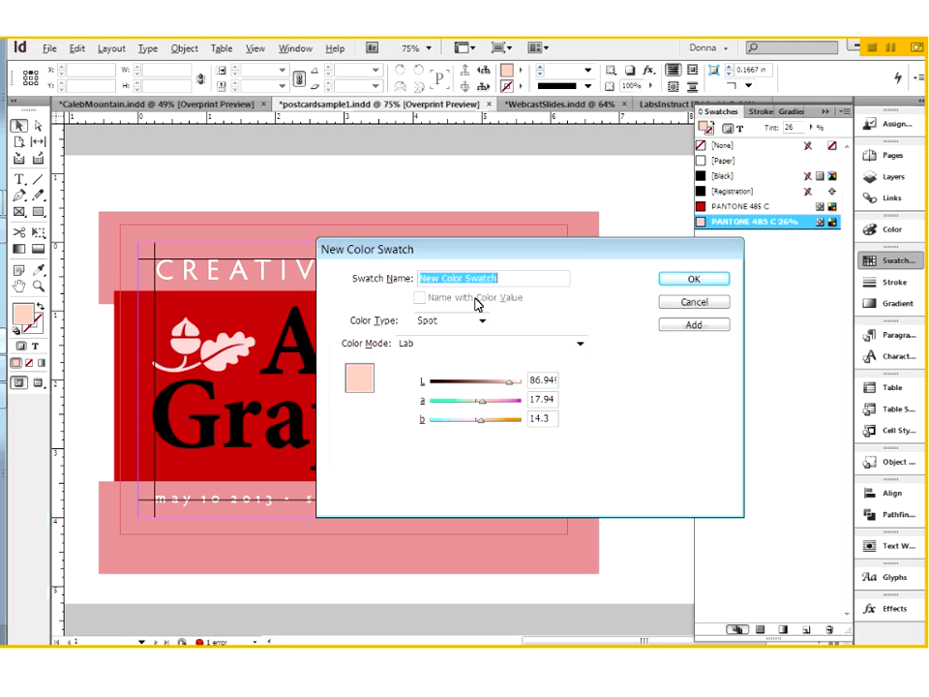
pyautogui.click(483, 323)
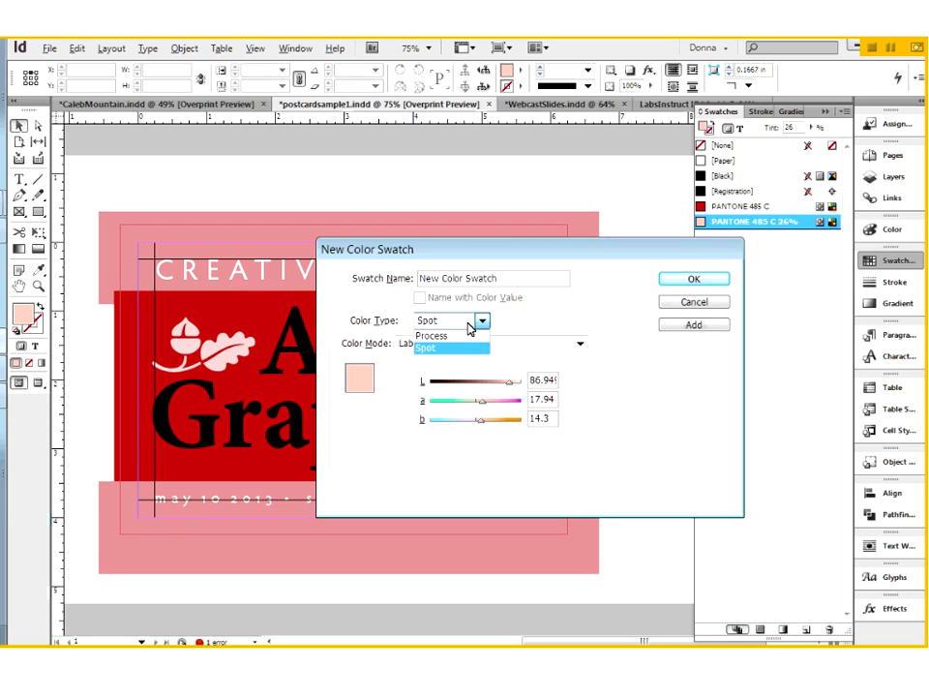
pyautogui.click(458, 350)
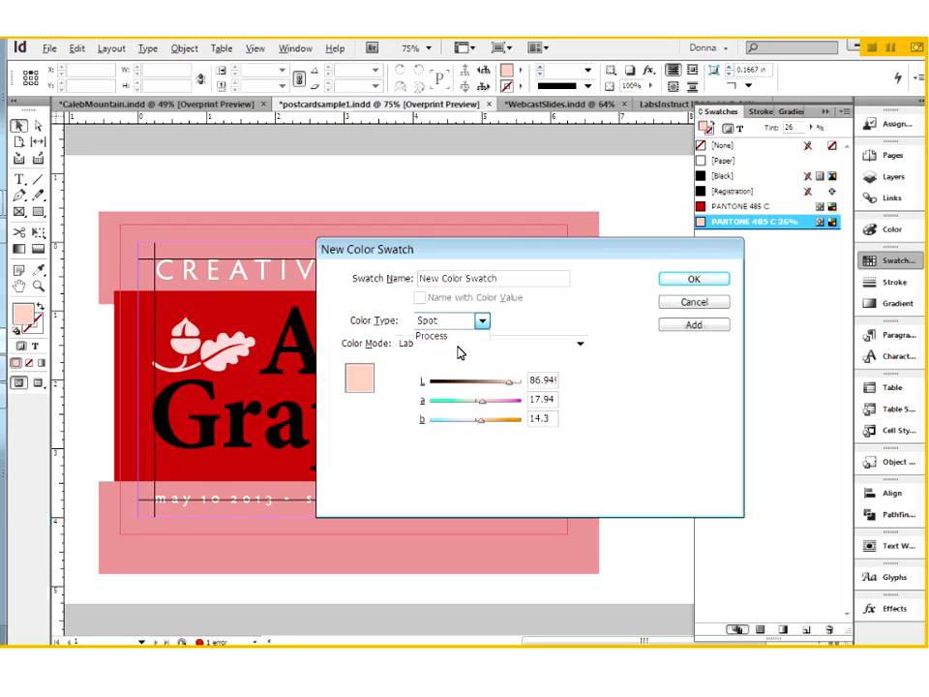
pyautogui.click(457, 346)
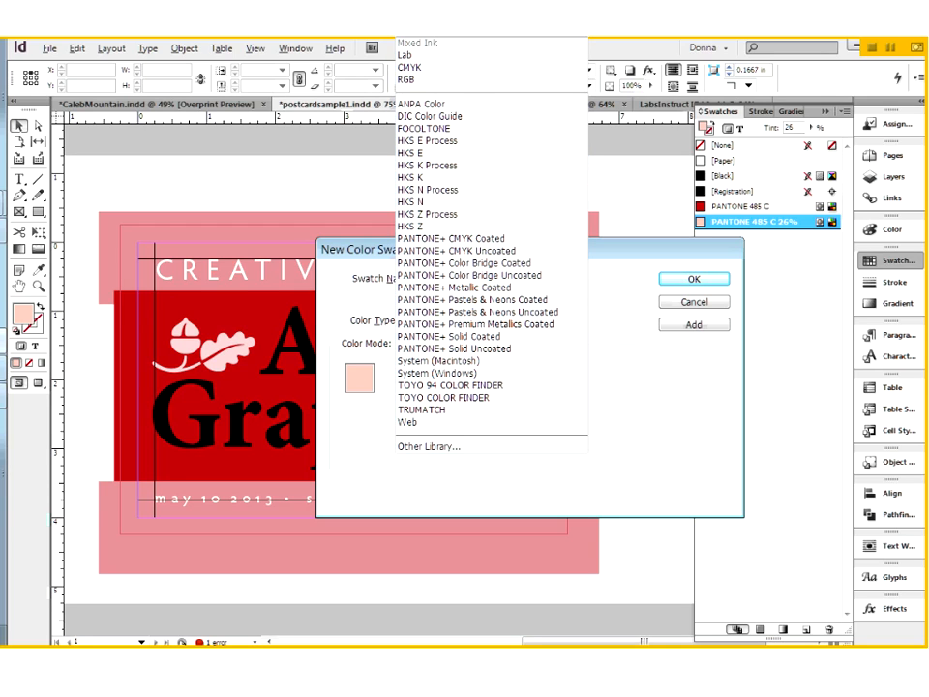
pyautogui.click(520, 280)
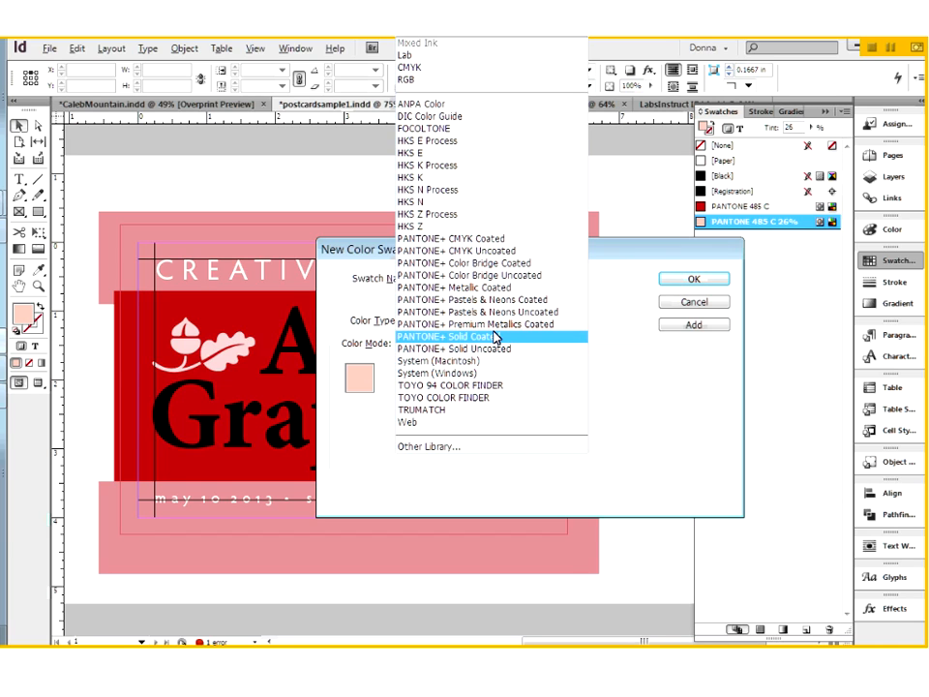
pyautogui.click(496, 335)
# - Browse the PANTONE+ Solid Coated color list, from the named base colors through to the numbered colors
pyautogui.scroll(-2, 561, 449)
pyautogui.scroll(-5, 561, 450)
pyautogui.scroll(-10, 561, 447)
pyautogui.moveTo(562, 411)
pyautogui.mouseDown()
pyautogui.moveTo(563, 455)
pyautogui.moveTo(561, 425)
pyautogui.mouseUp()
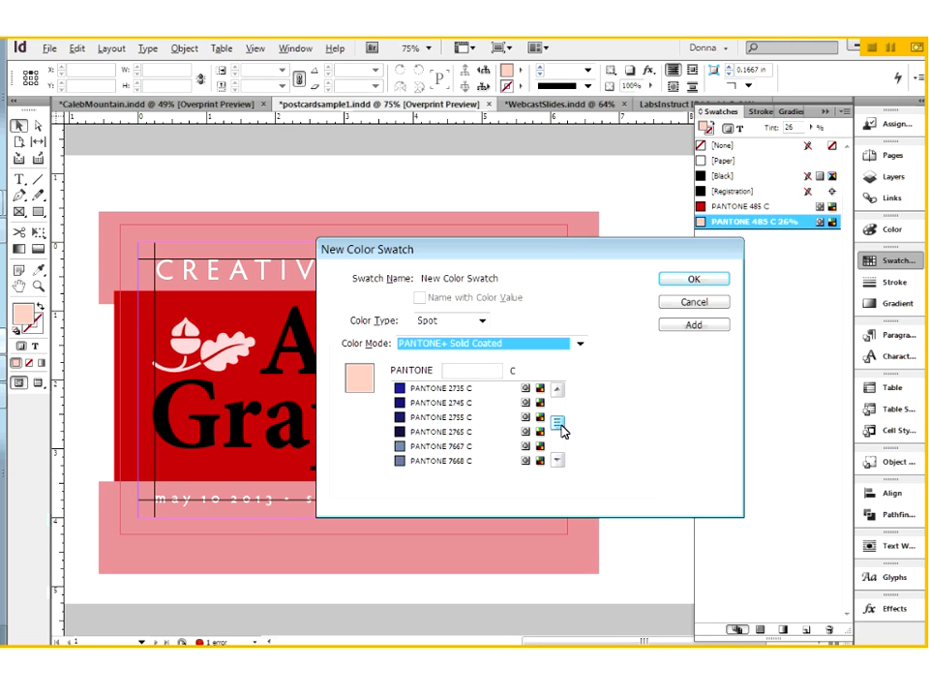
pyautogui.moveTo(562, 431); pyautogui.dragTo(562, 405)
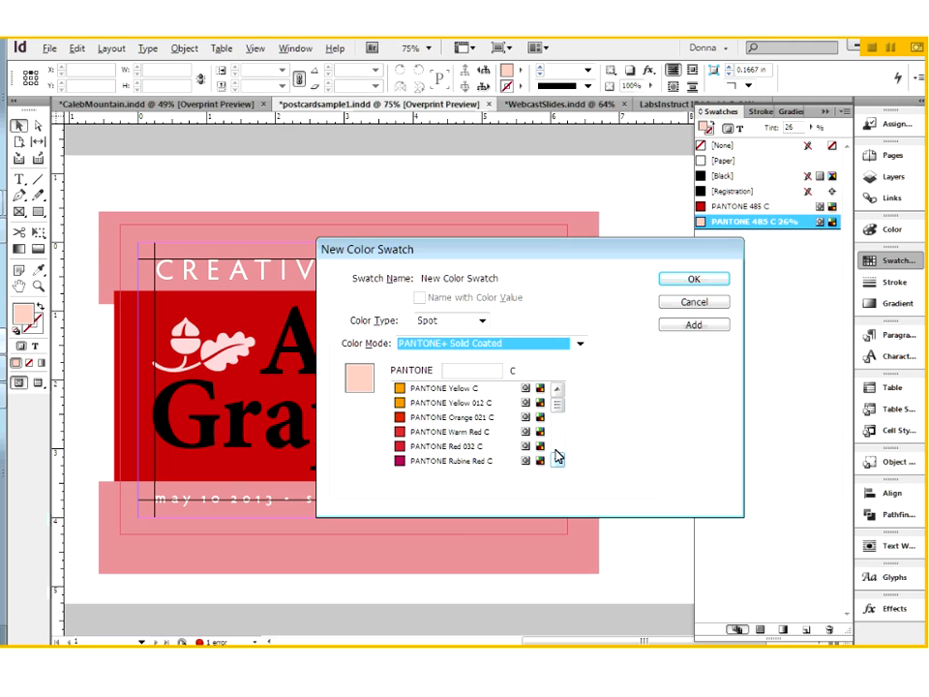
pyautogui.click(559, 442)
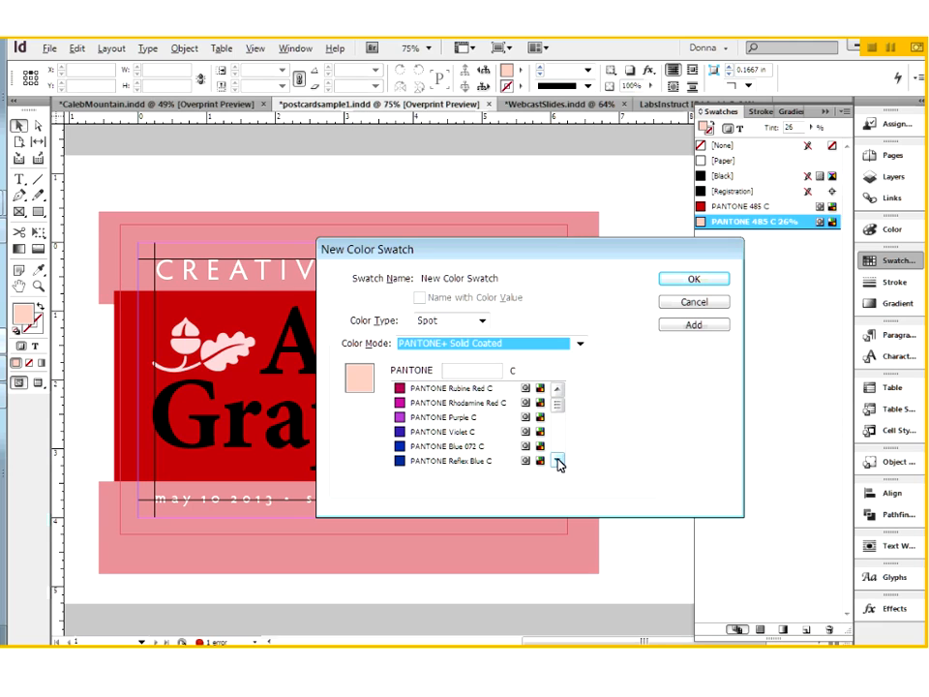
pyautogui.click(558, 463)
pyautogui.click(558, 464)
pyautogui.click(558, 463)
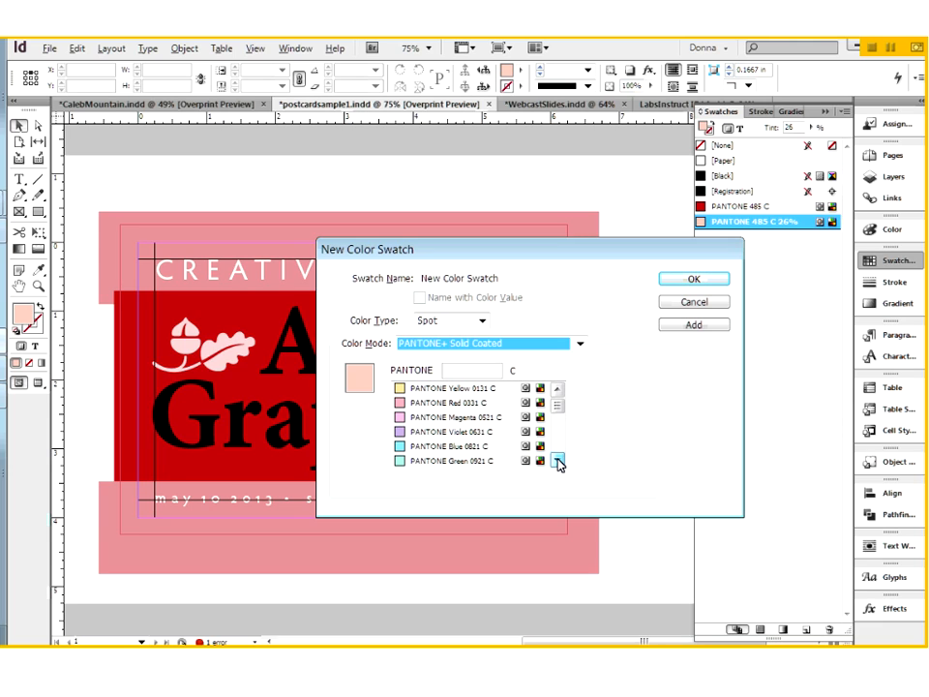
pyautogui.click(555, 444)
pyautogui.click(556, 442)
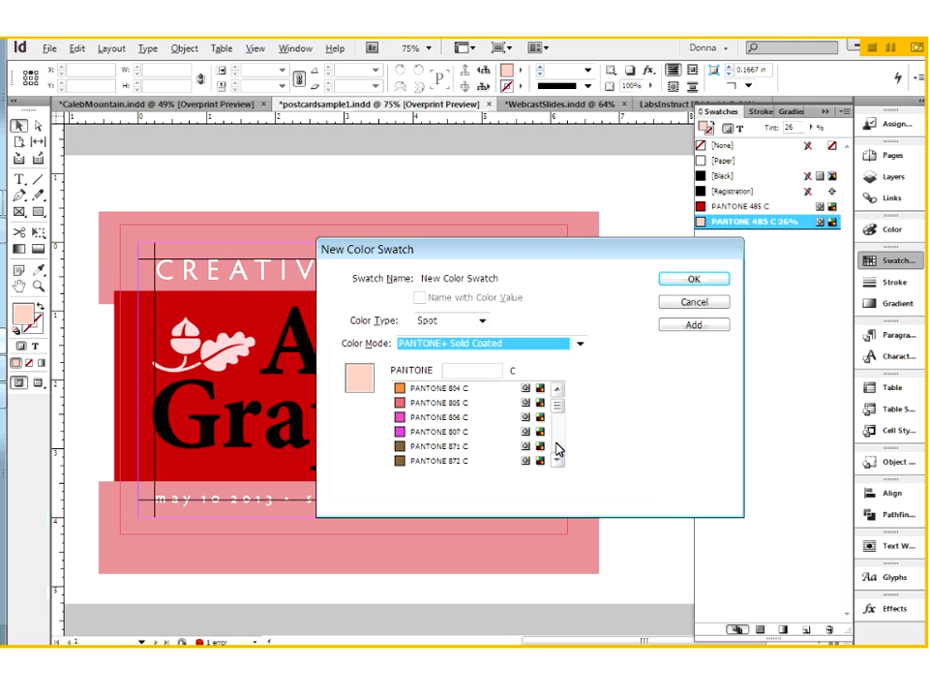
pyautogui.click(558, 448)
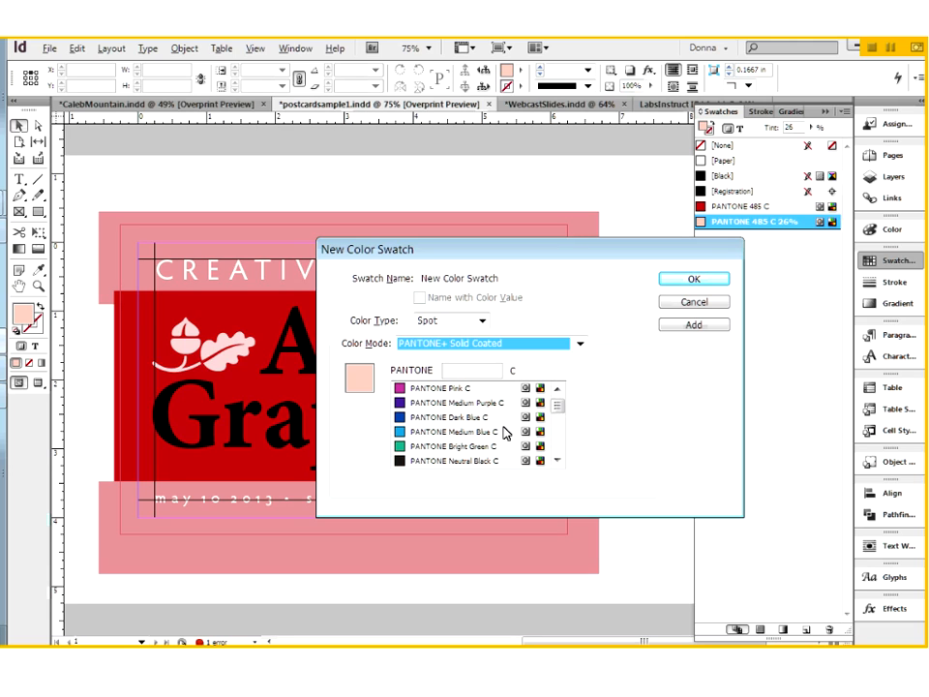
pyautogui.click(561, 446)
pyautogui.click(560, 442)
pyautogui.click(560, 442)
pyautogui.click(561, 442)
pyautogui.click(561, 442)
pyautogui.click(560, 446)
pyautogui.click(560, 446)
pyautogui.click(560, 446)
pyautogui.click(560, 446)
pyautogui.click(560, 443)
pyautogui.click(557, 429)
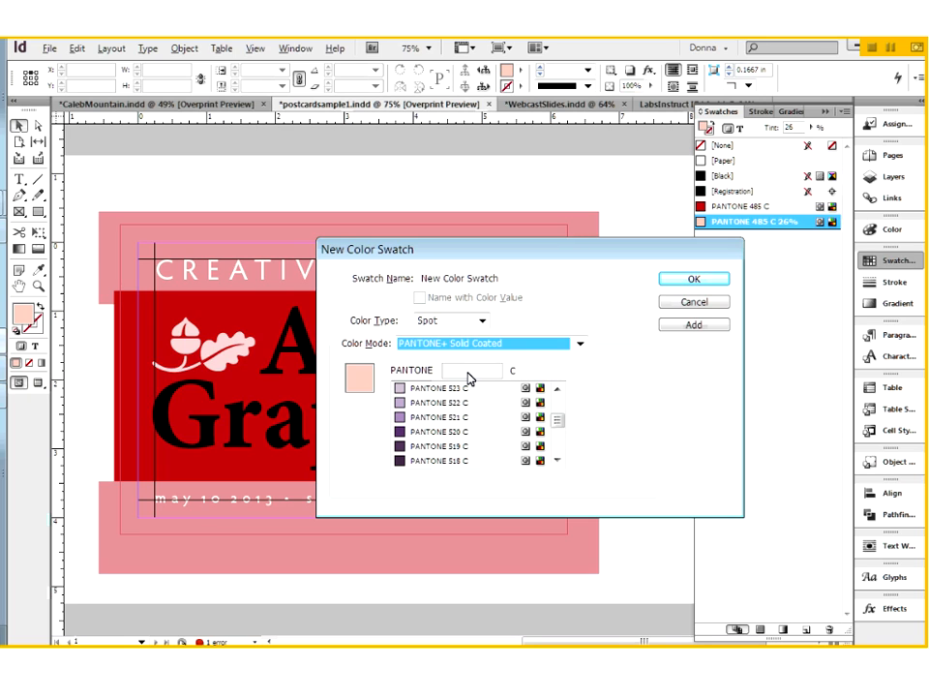
# - Choose color number 520 from the PANTONE+ Solid Coated library and create the spot swatch PANTONE 520 C
pyautogui.click(468, 374)
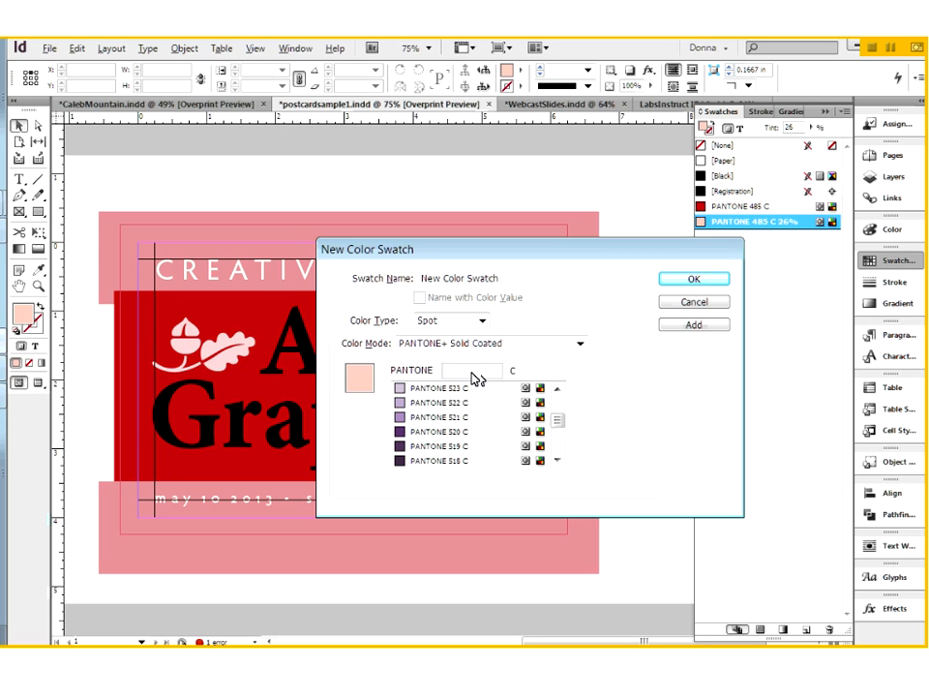
pyautogui.write('524')
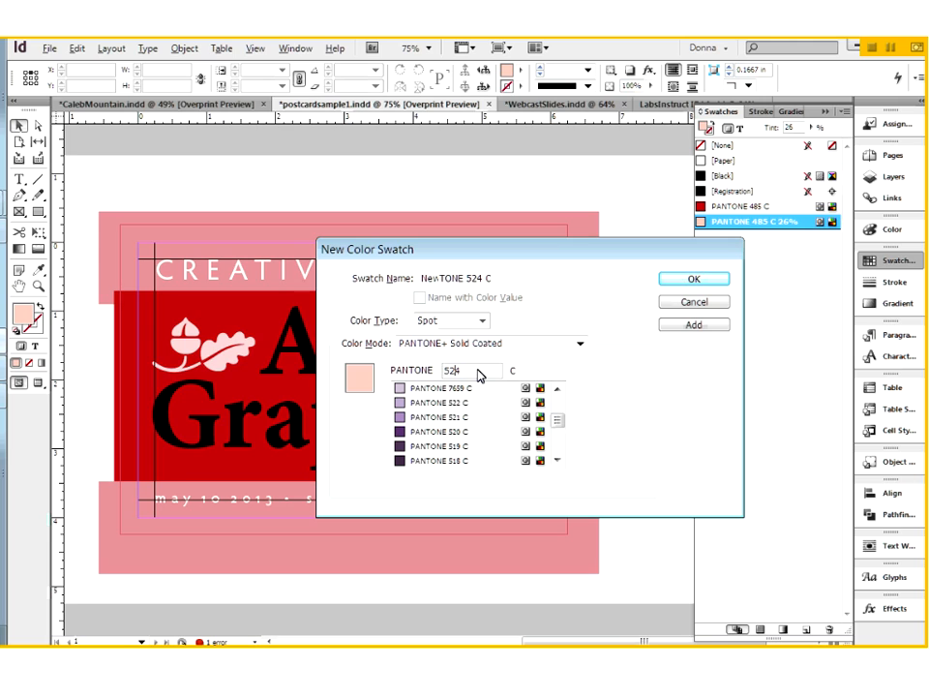
pyautogui.press('BackSpace')
pyautogui.write('0')
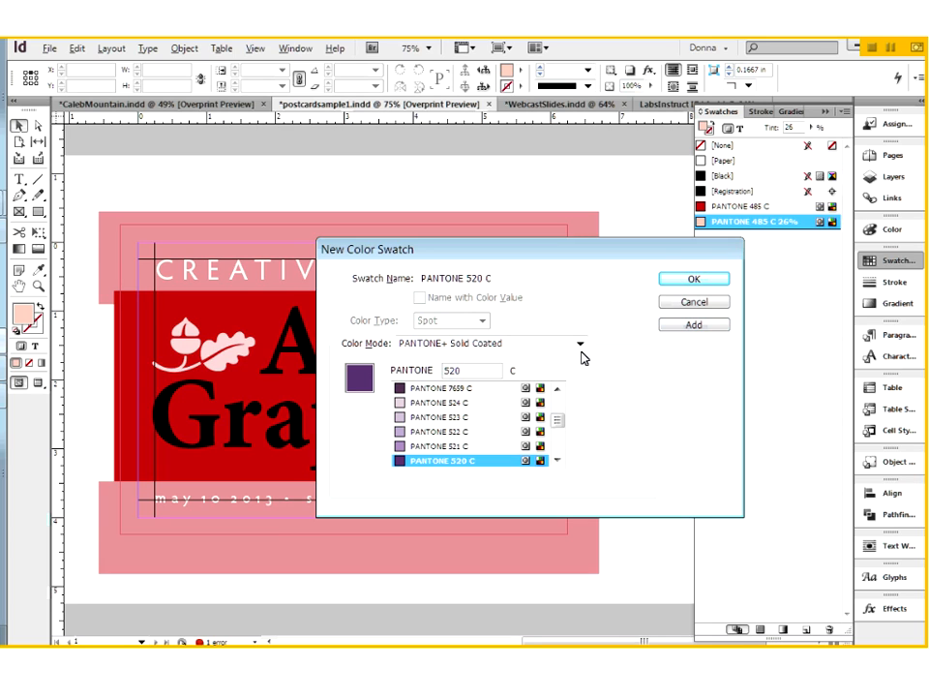
pyautogui.click(689, 279)
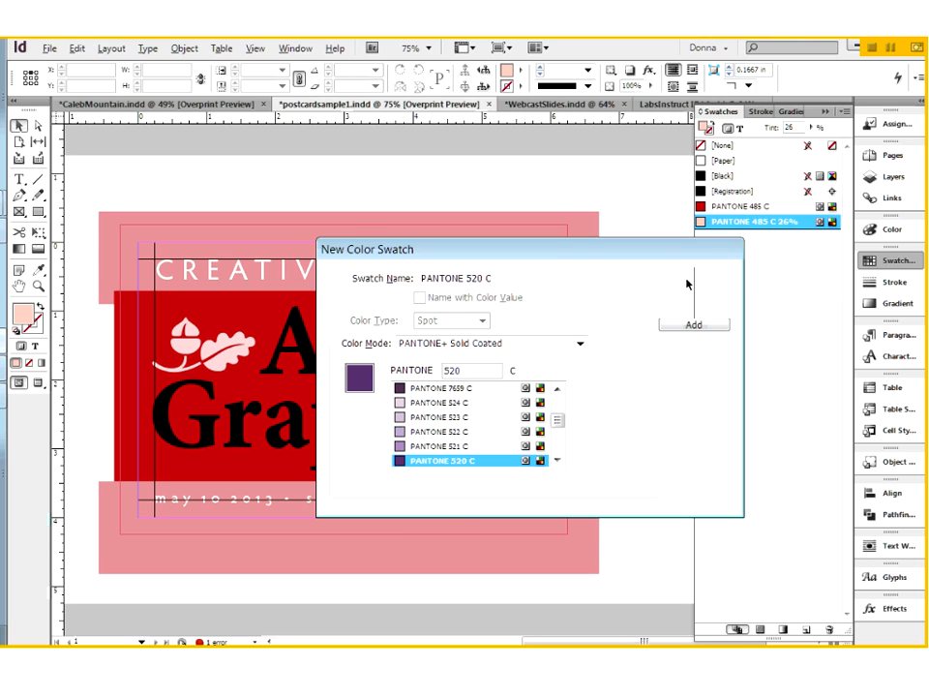
# - Fill the central red frame and the upper pink band with PANTONE 520 C at full tint
pyautogui.click(581, 384)
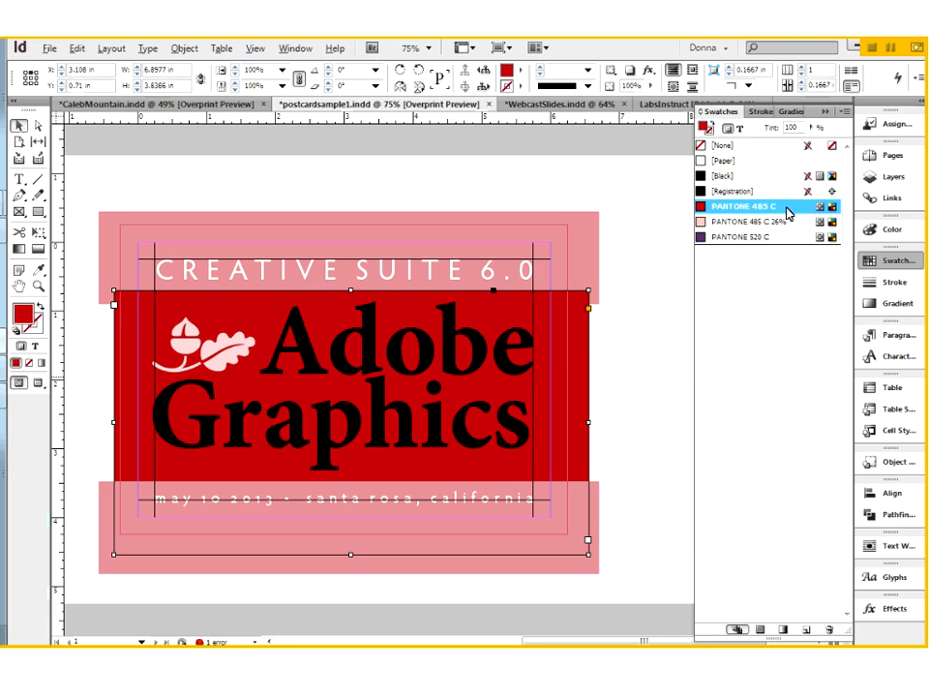
pyautogui.click(736, 238)
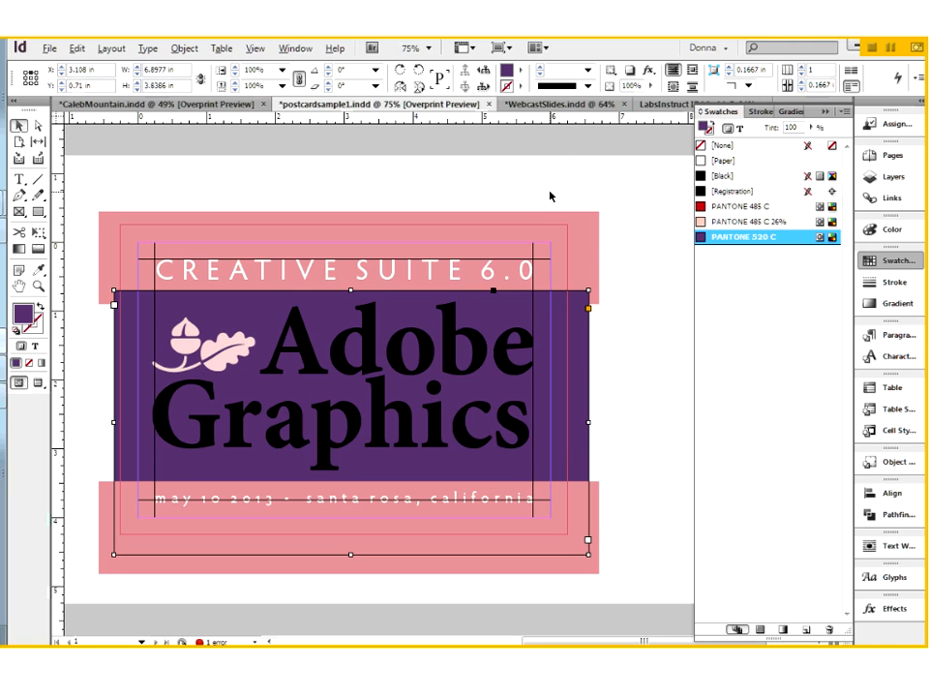
pyautogui.click(583, 243)
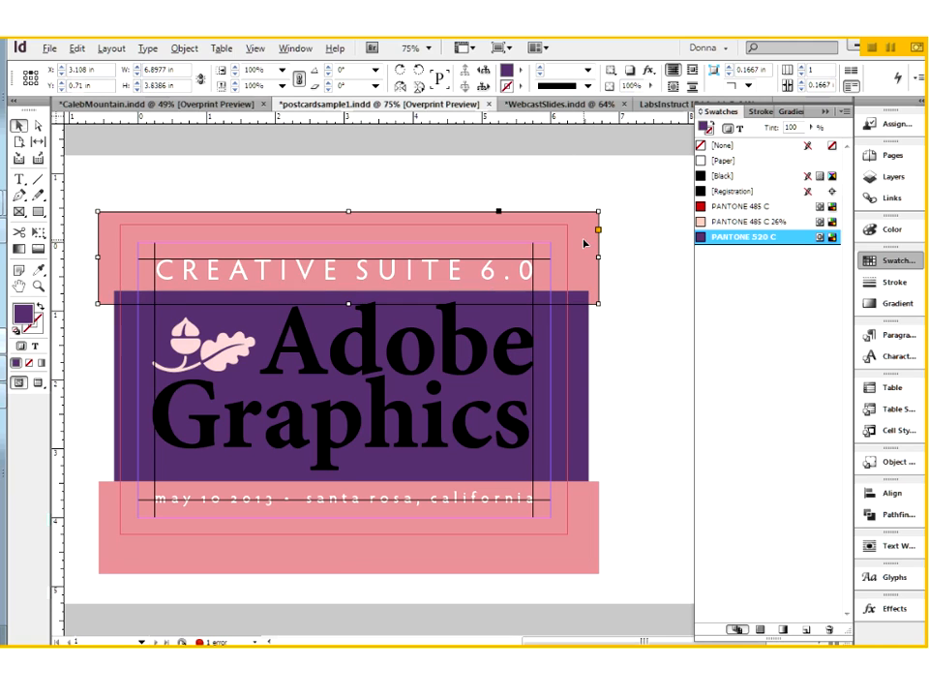
pyautogui.click(737, 237)
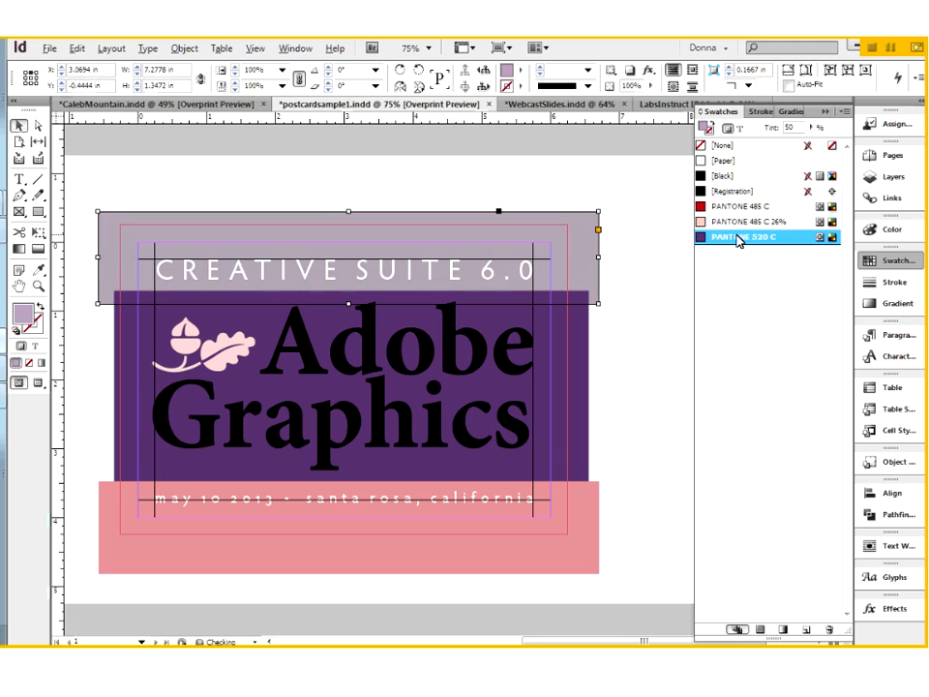
pyautogui.click(737, 237)
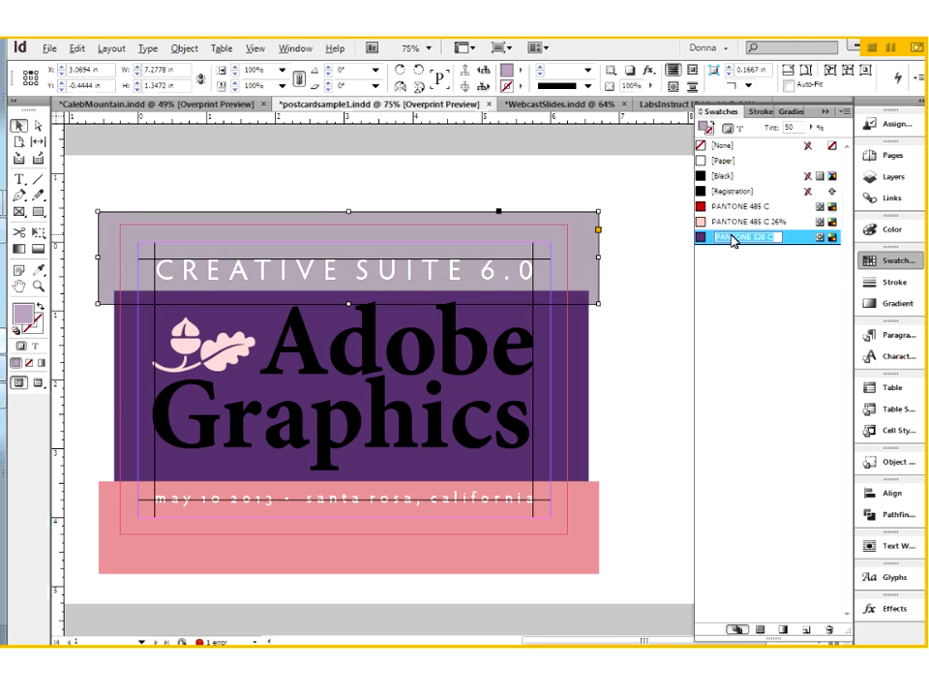
pyautogui.click(700, 237)
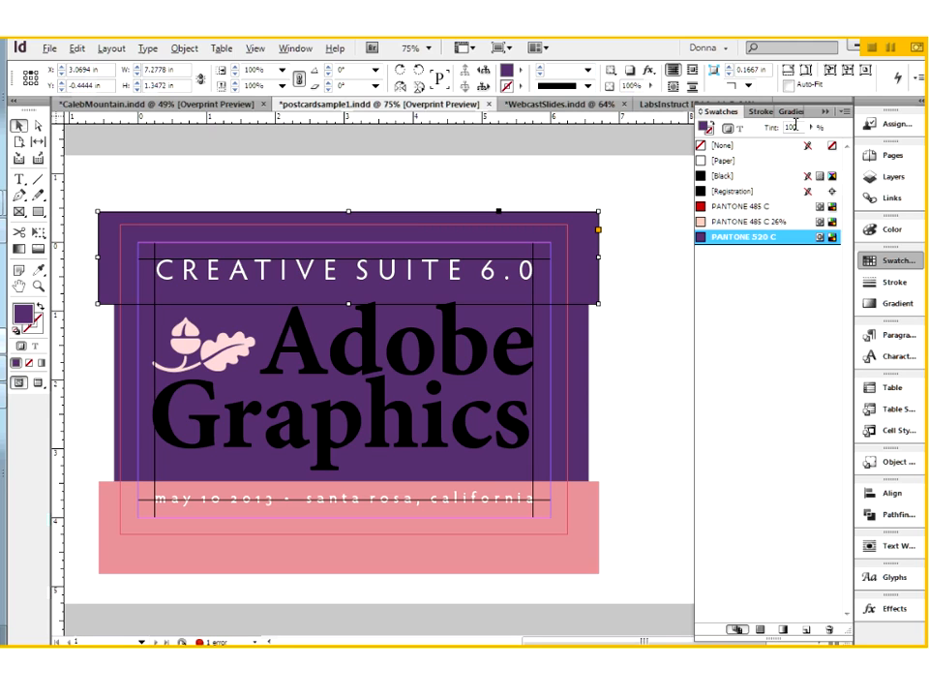
# - Try tints of 25% and 50% on the upper band and reapply PANTONE 520 C at full strength
pyautogui.moveTo(802, 127); pyautogui.dragTo(779, 130)
pyautogui.write('25')
pyautogui.press('Return')
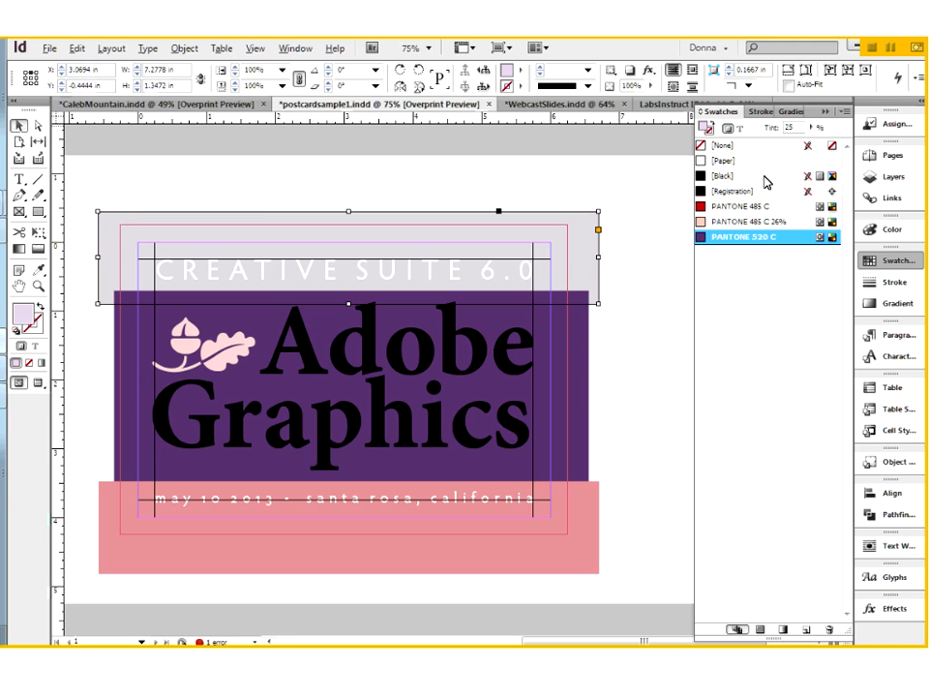
pyautogui.moveTo(797, 127); pyautogui.dragTo(778, 131)
pyautogui.write('50')
pyautogui.press('Return')
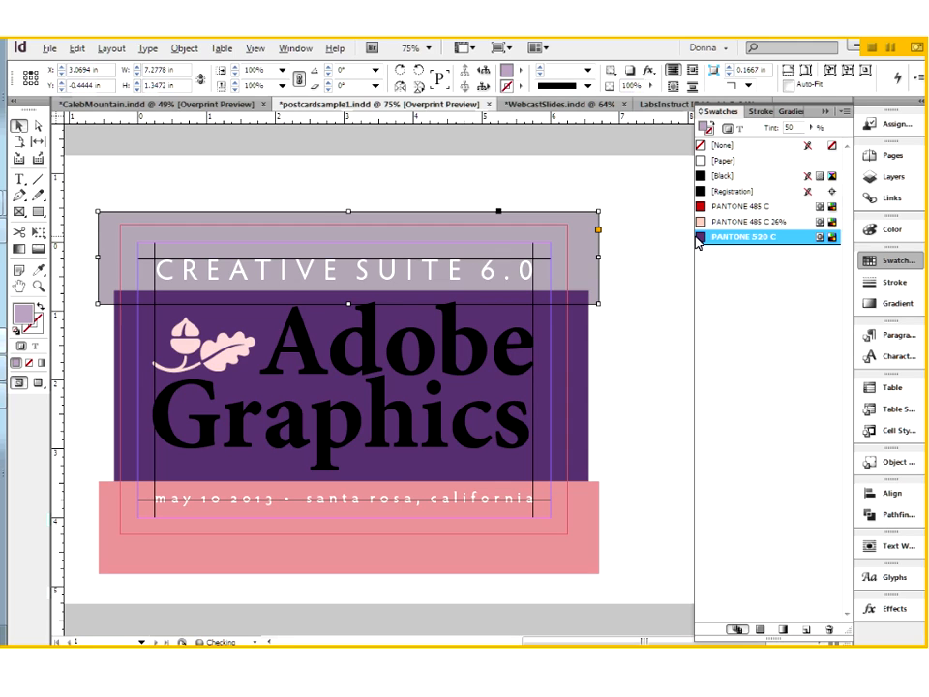
pyautogui.click(721, 238)
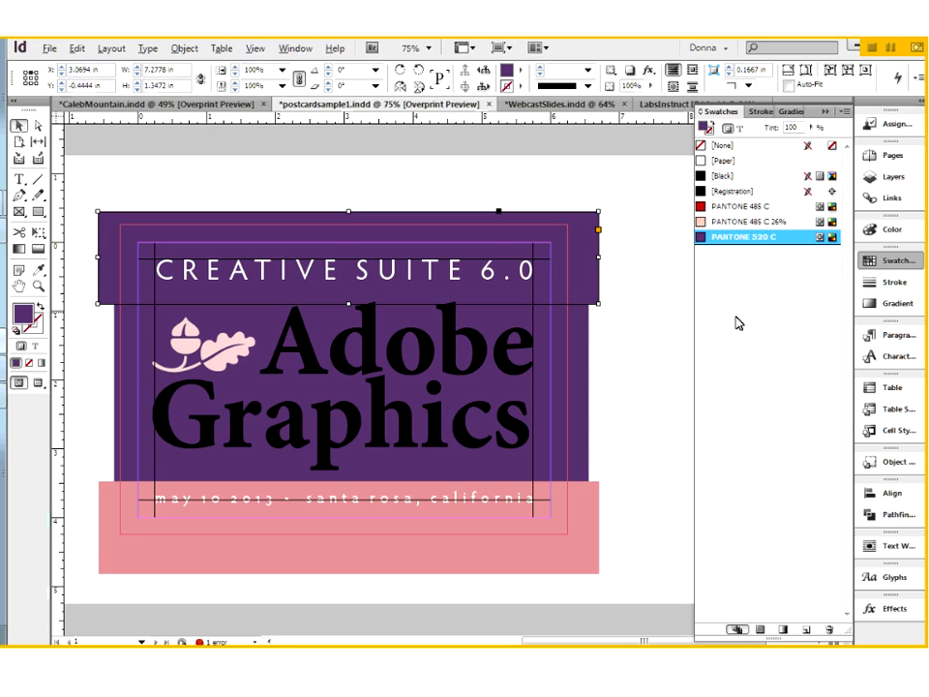
# - Create a new tint swatch of PANTONE 520 C at 70% with the upper band still selected
pyautogui.click(845, 115)
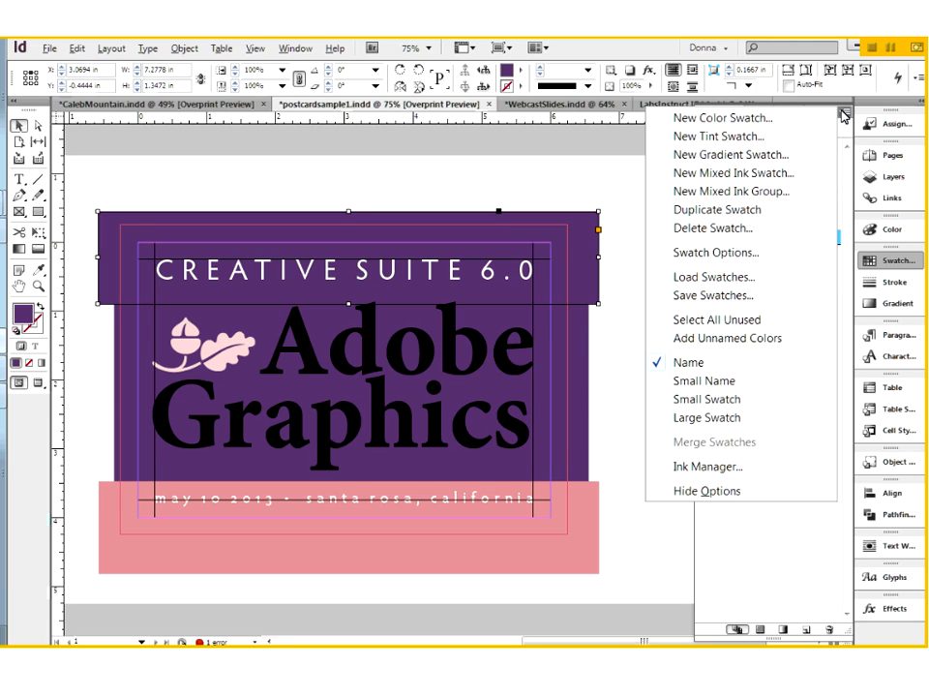
pyautogui.click(770, 137)
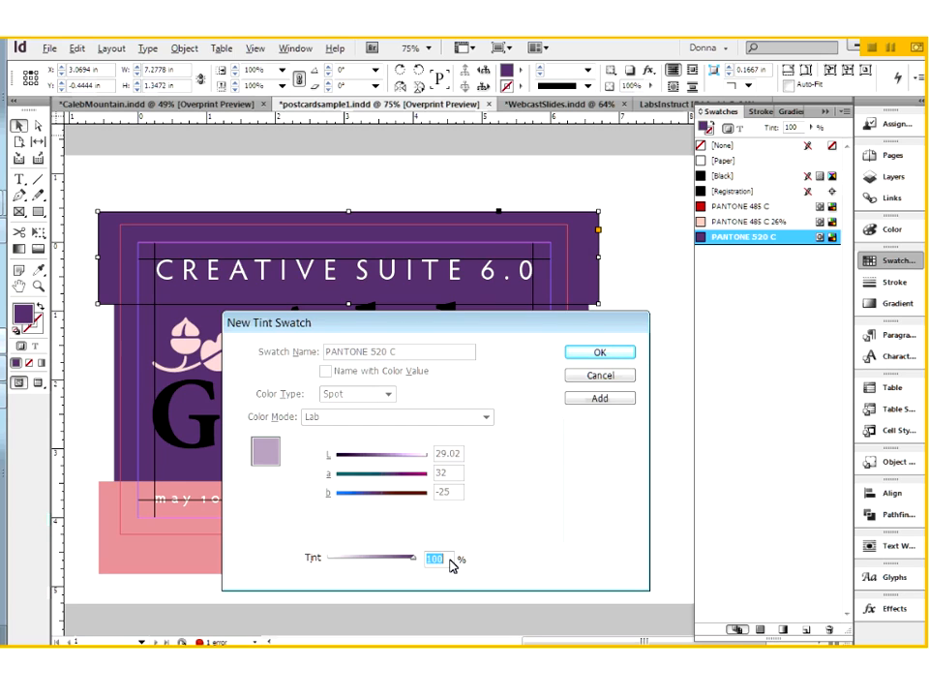
pyautogui.write('60')
pyautogui.press('Tab')
pyautogui.write('70')
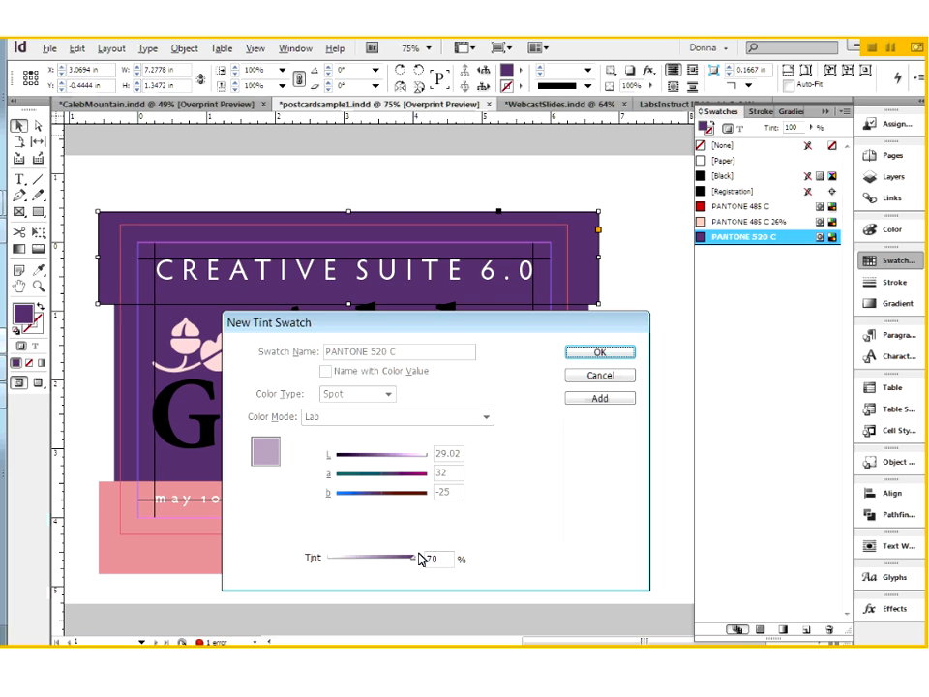
pyautogui.moveTo(386, 558); pyautogui.dragTo(388, 558)
pyautogui.doubleClick(422, 559)
pyautogui.write('70')
pyautogui.press('Tab')
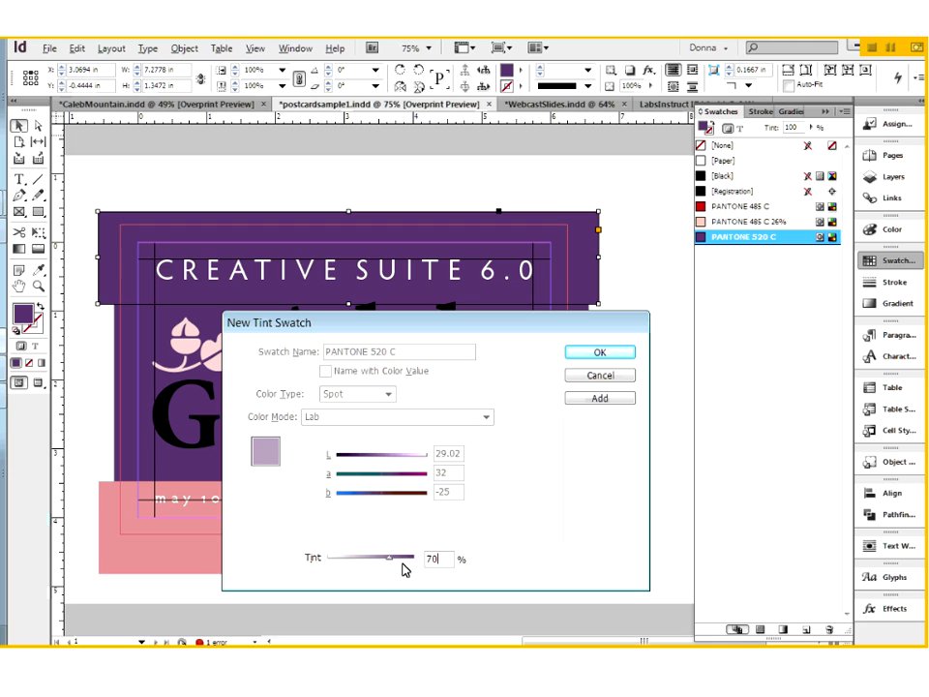
pyautogui.click(602, 354)
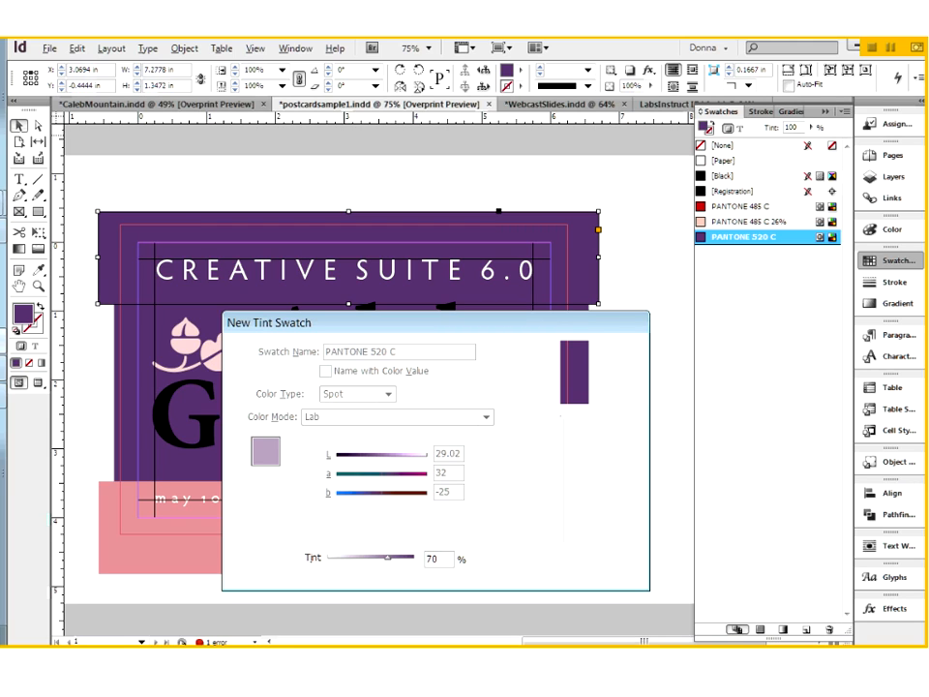
# - Fill the lower pink band with the PANTONE 520 C 70% swatch, deselect it, and preview the postcard trimmed to the page
pyautogui.click(586, 526)
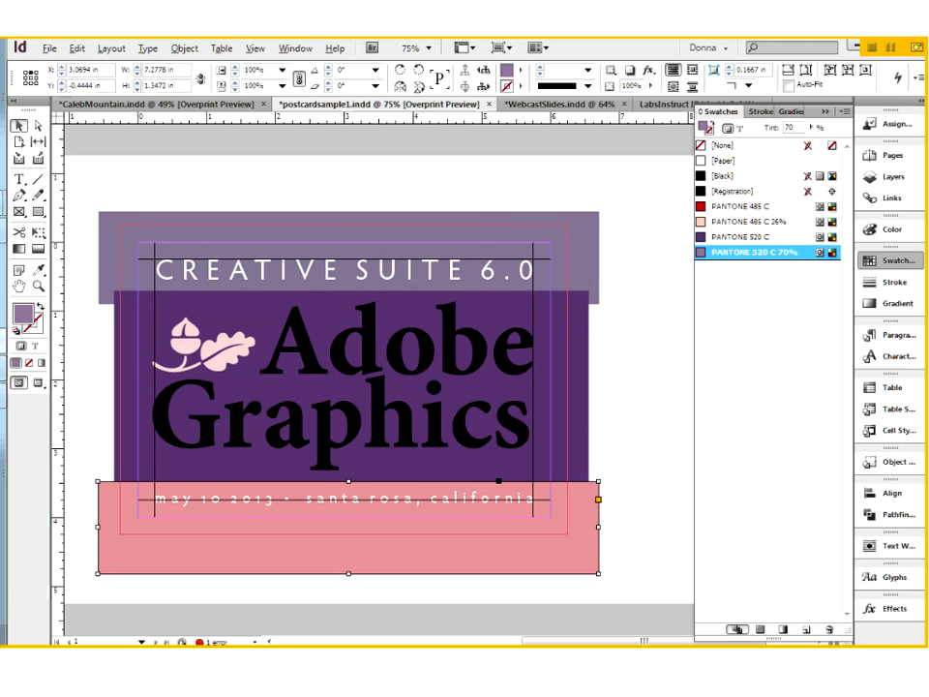
pyautogui.click(757, 252)
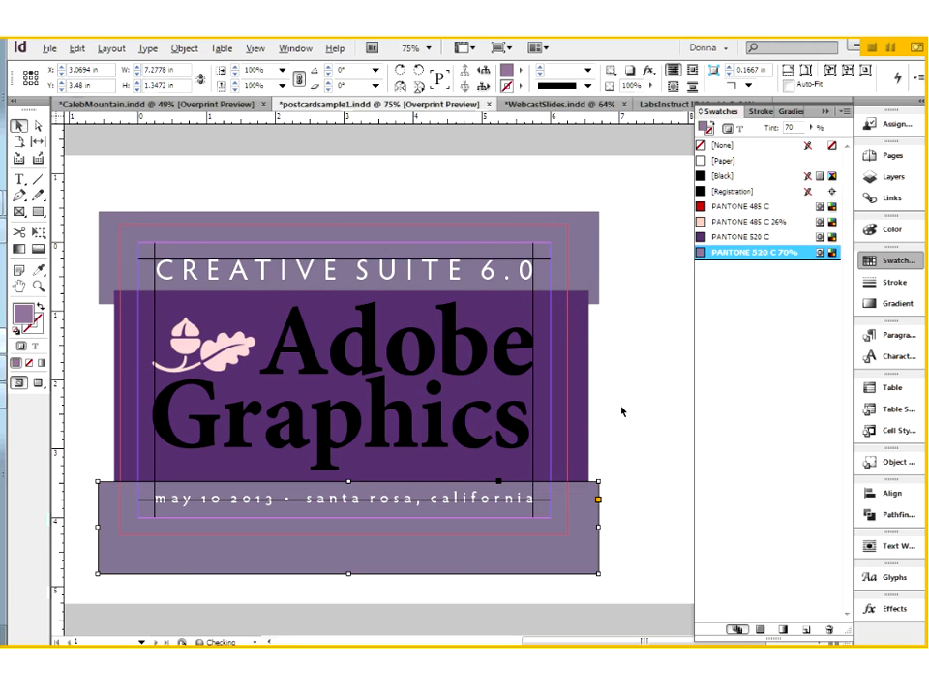
pyautogui.click(643, 409)
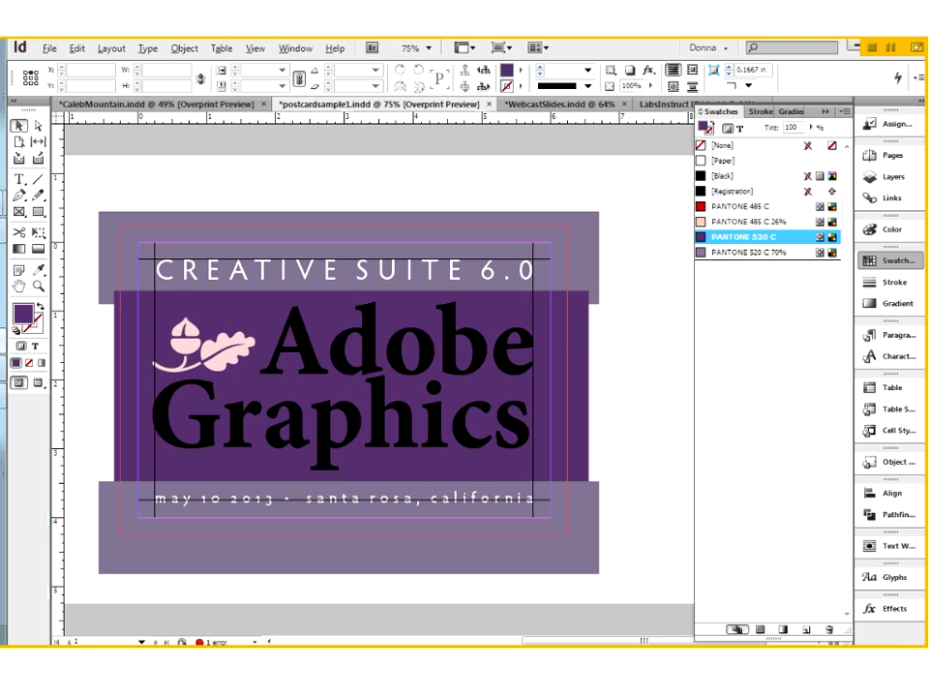
pyautogui.doubleClick(753, 241)
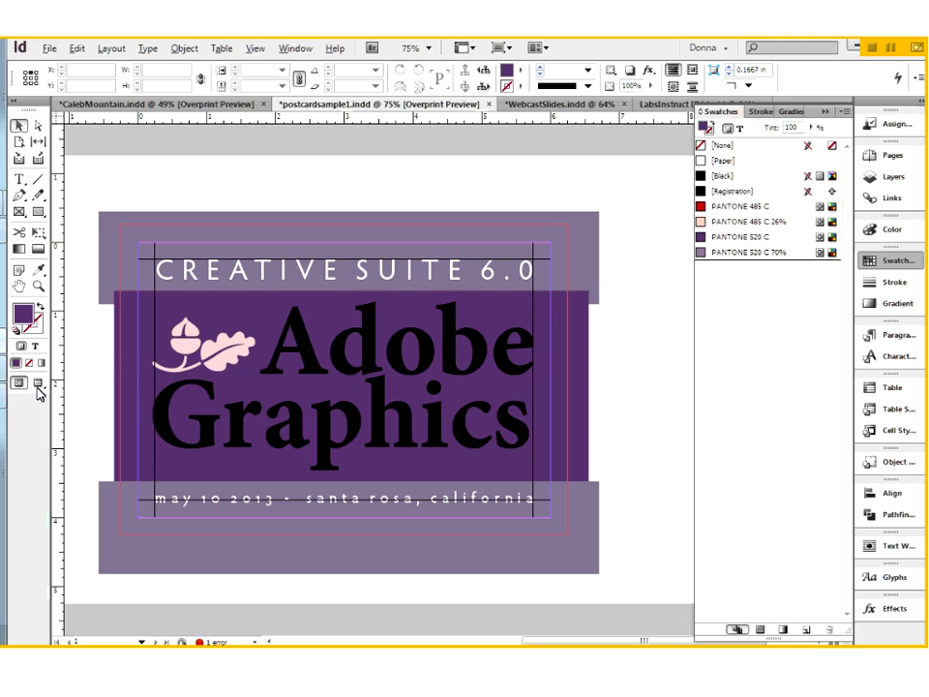
pyautogui.click(37, 384)
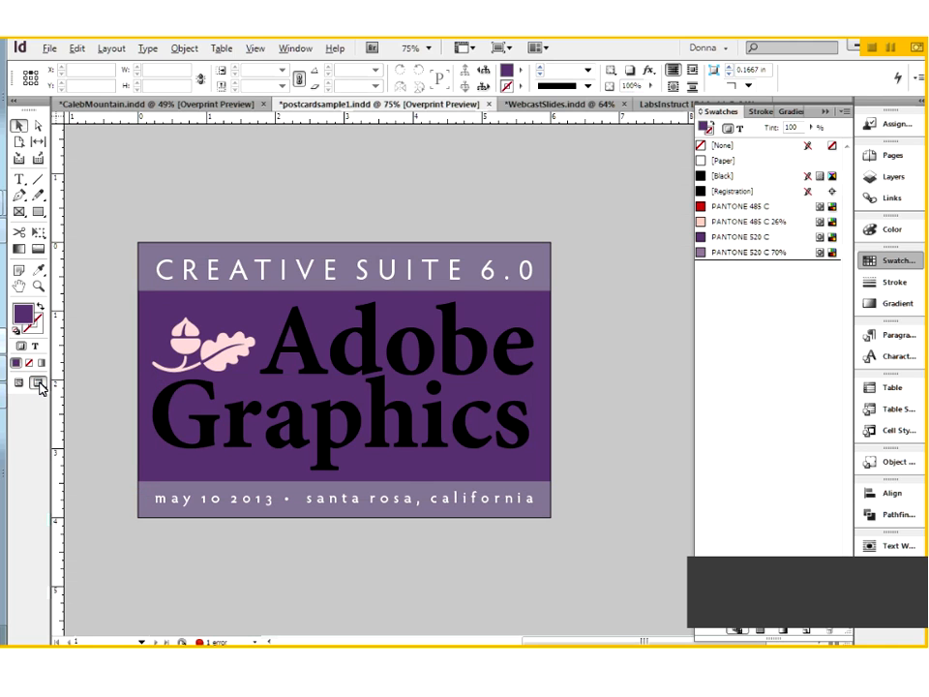